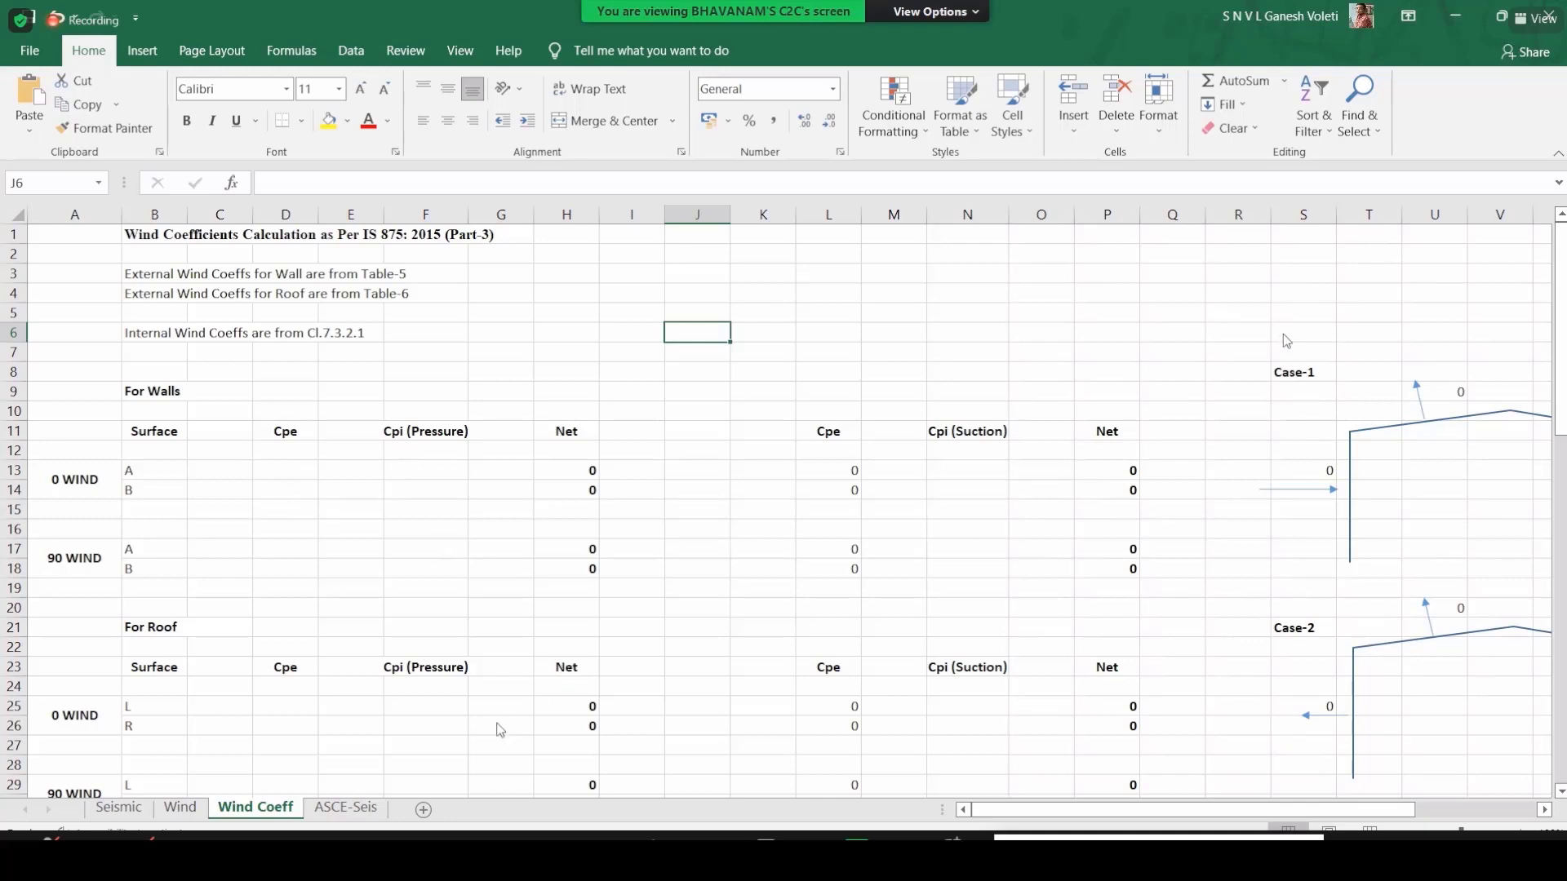
Step: Move the ASCE-Seis sheet ahead of Wind Coeff and review the design wind pressure calculation on the Wind sheet
left_click_drag(346, 808, 196, 818)
left_click(195, 814)
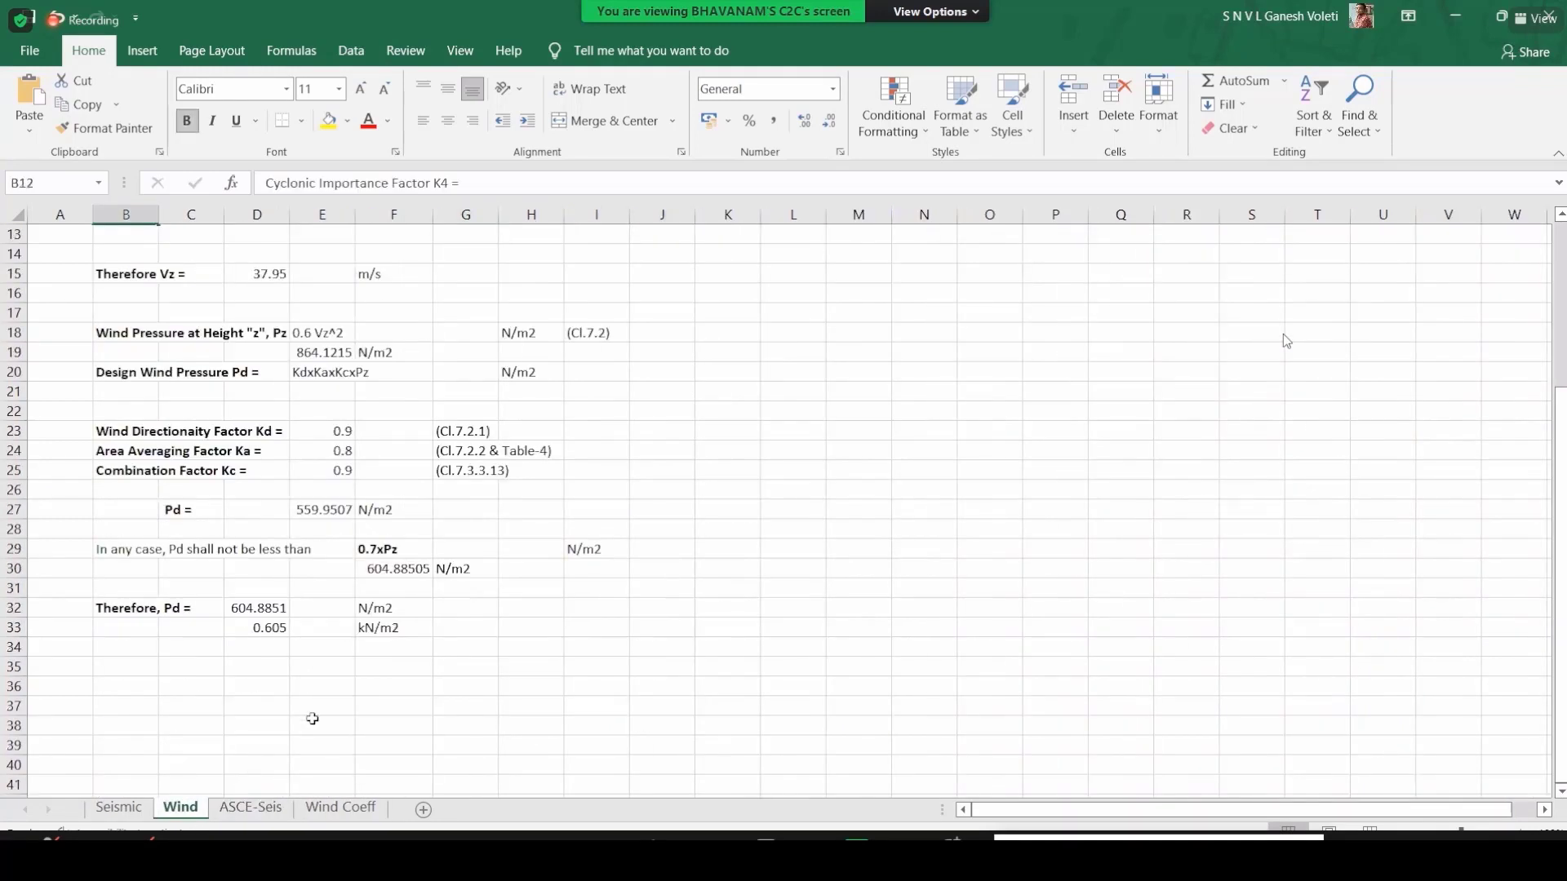
scroll(317, 701, "down", 2)
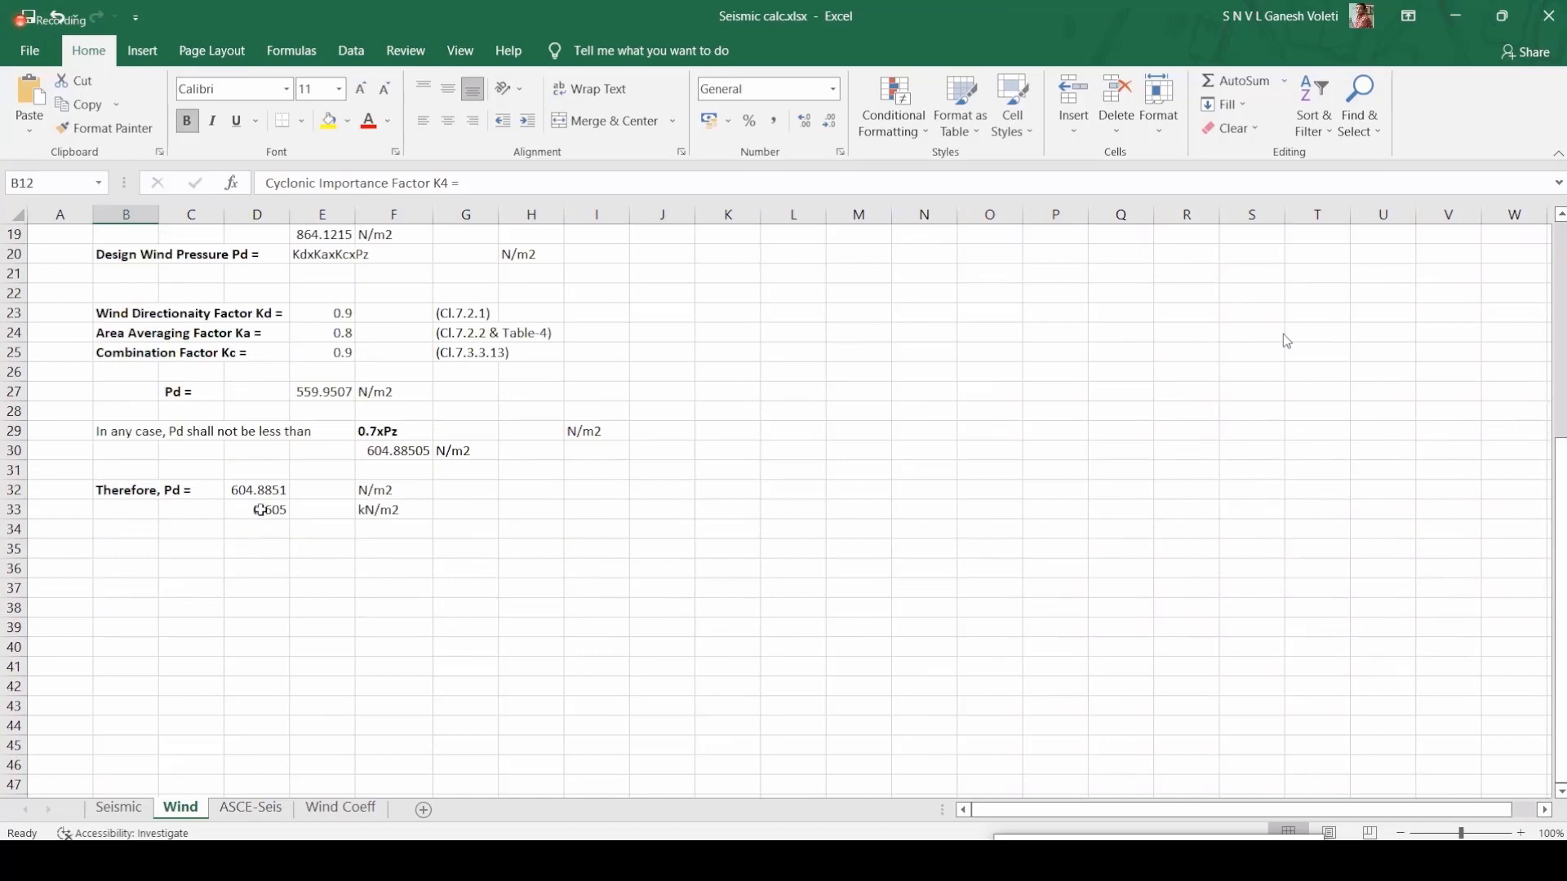
scroll(274, 498, "up", 1)
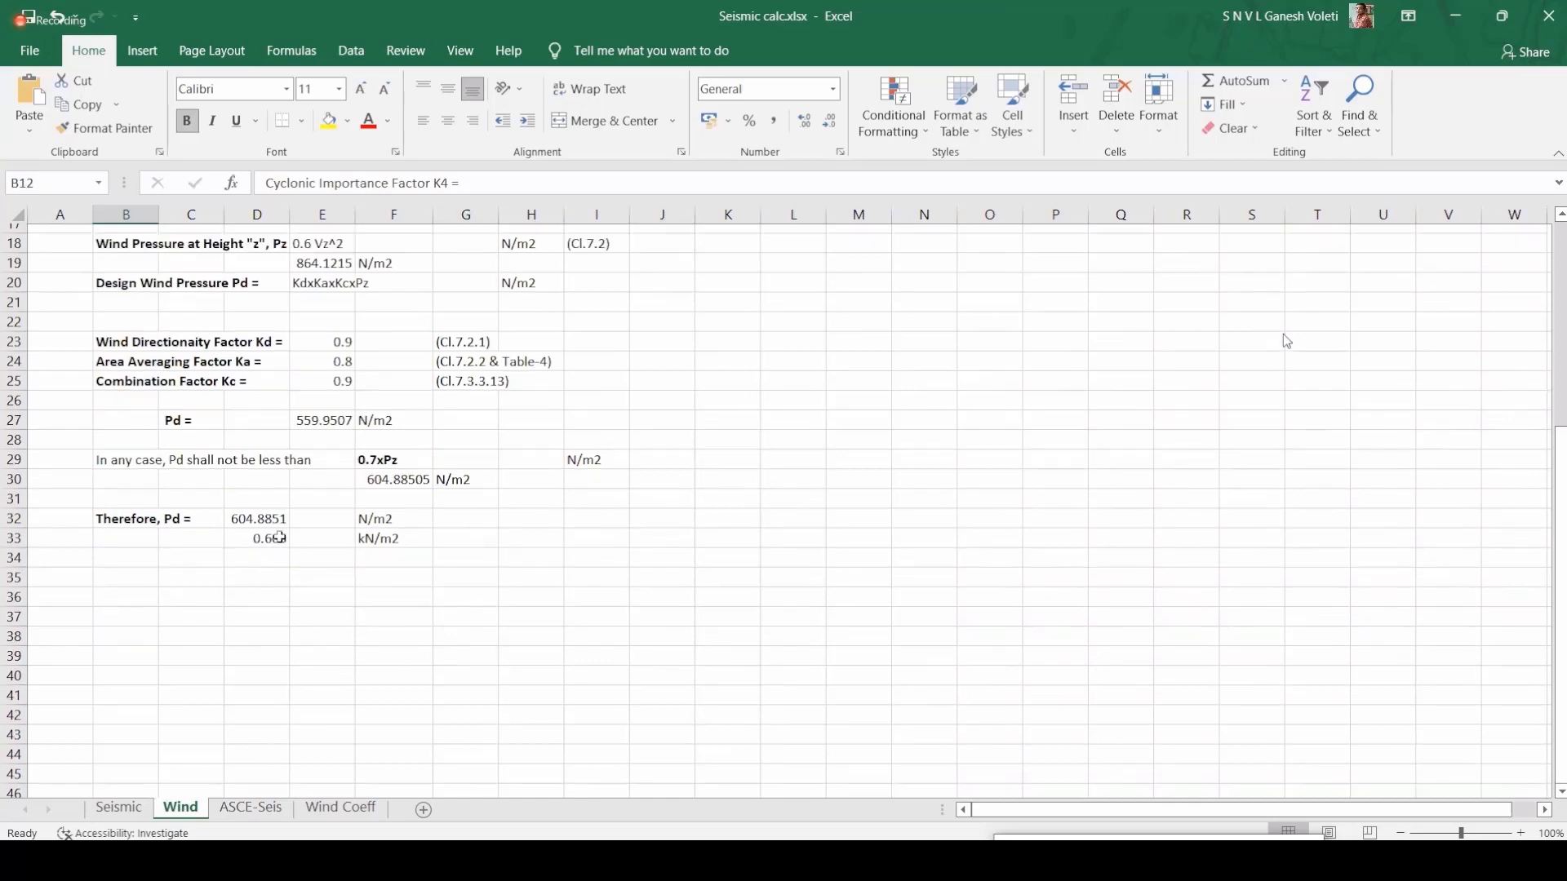
Step: Move the Wind Coeff sheet ahead of the ASCE-Seis sheet
left_click(249, 809)
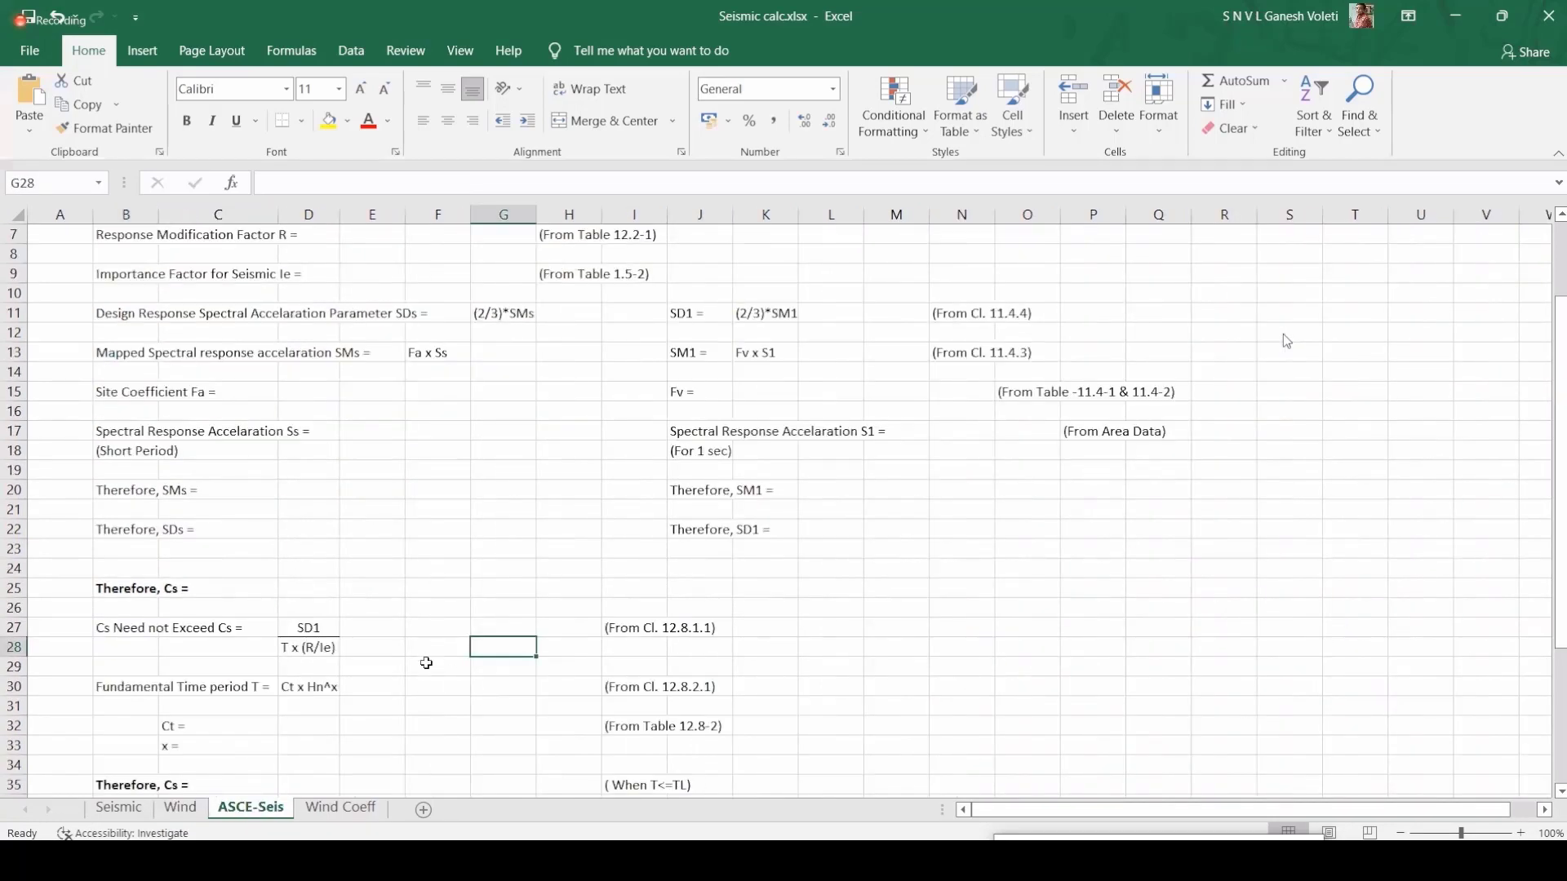
left_click(335, 811)
left_click_drag(333, 822, 213, 806)
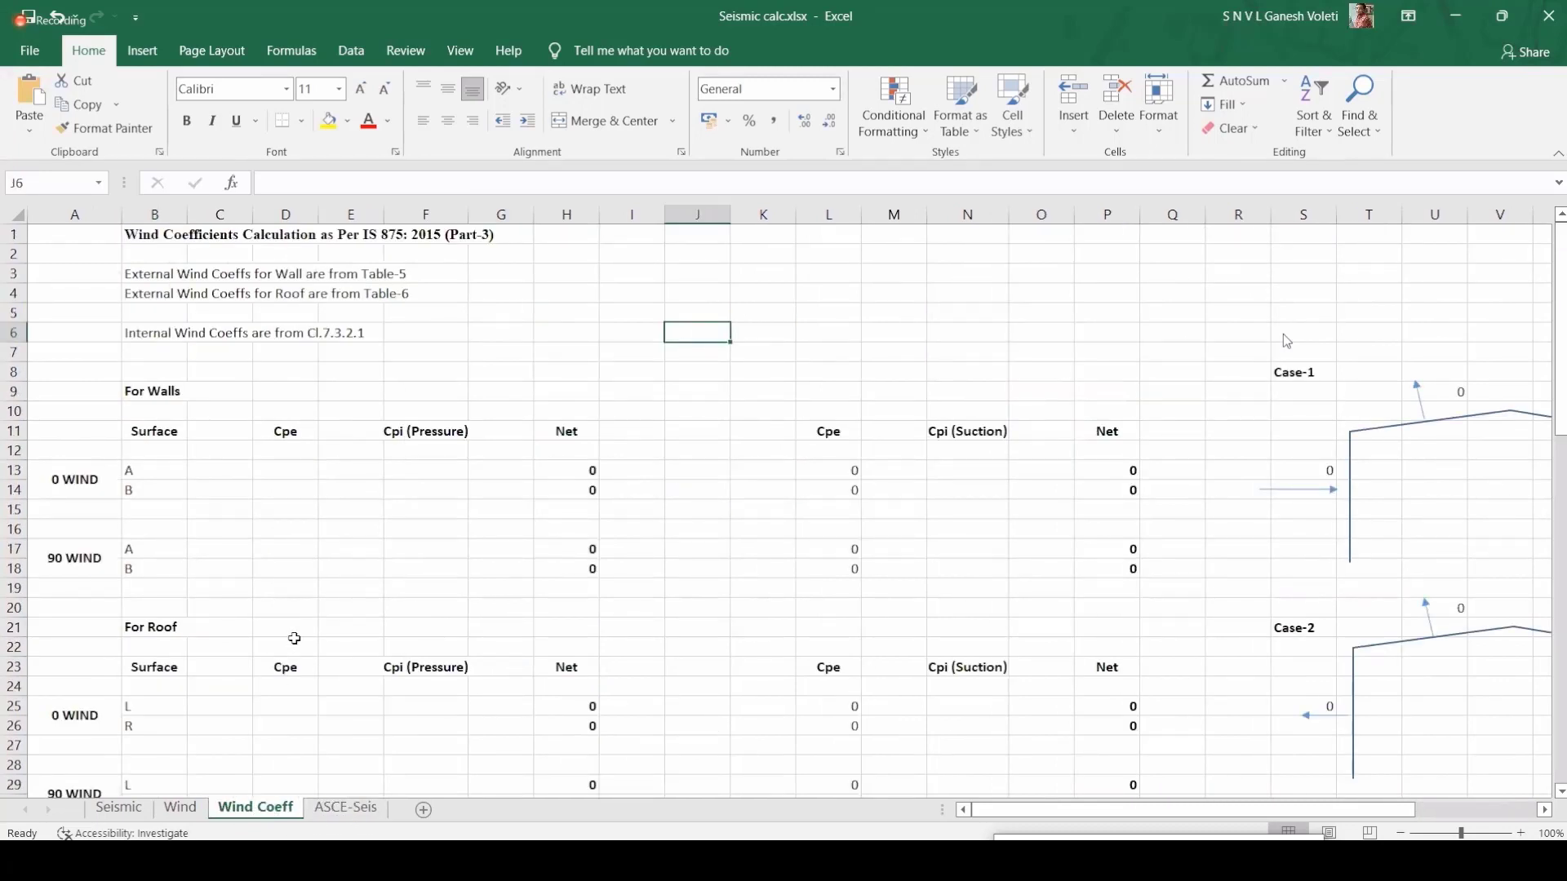
left_click(313, 367)
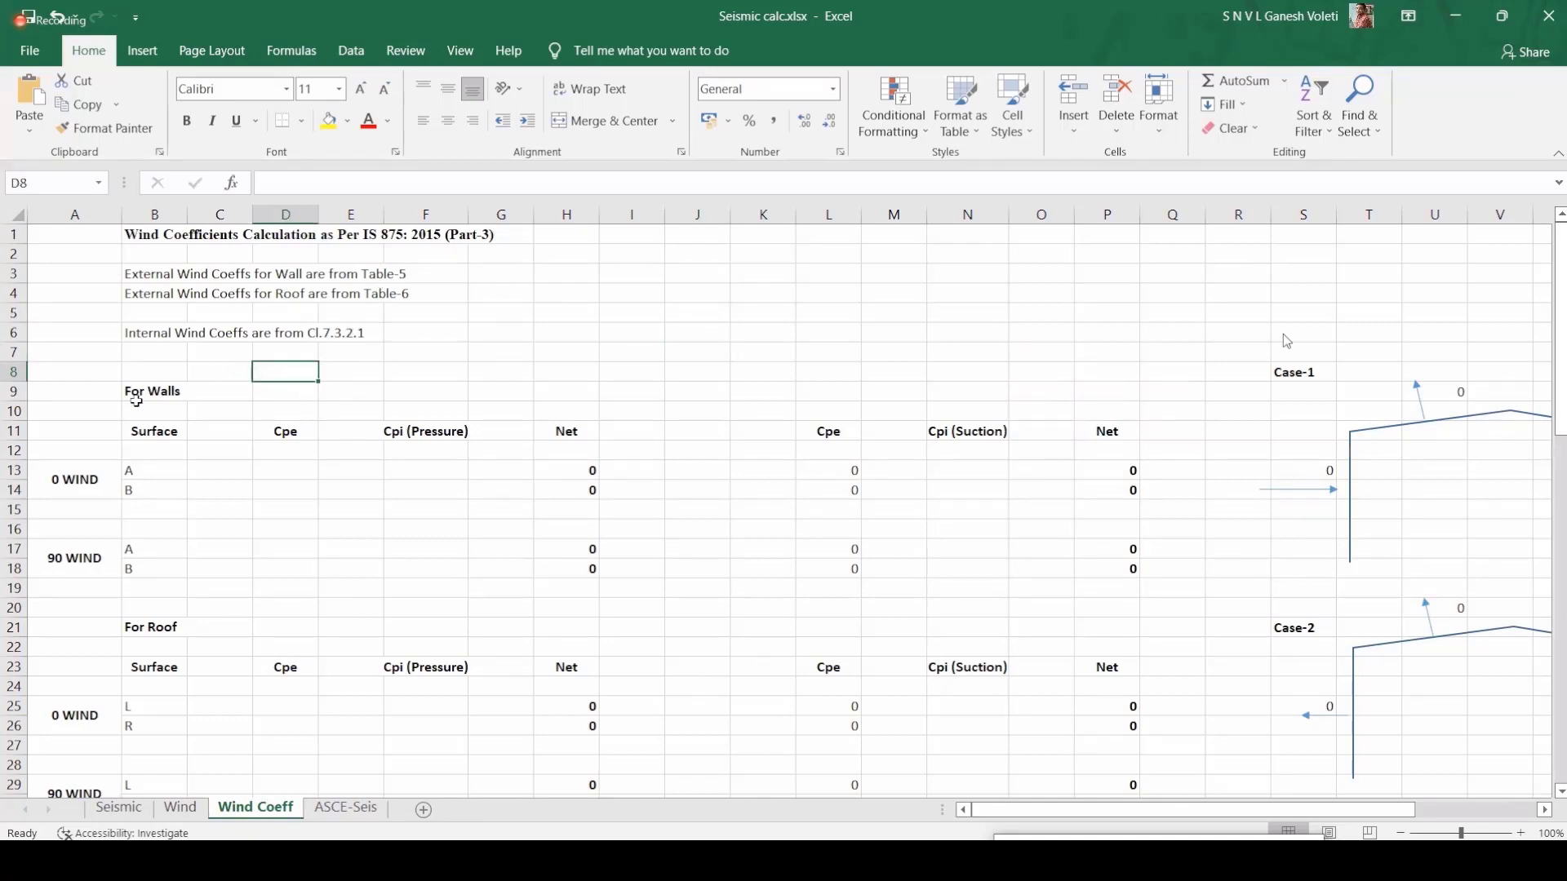
left_click(155, 367)
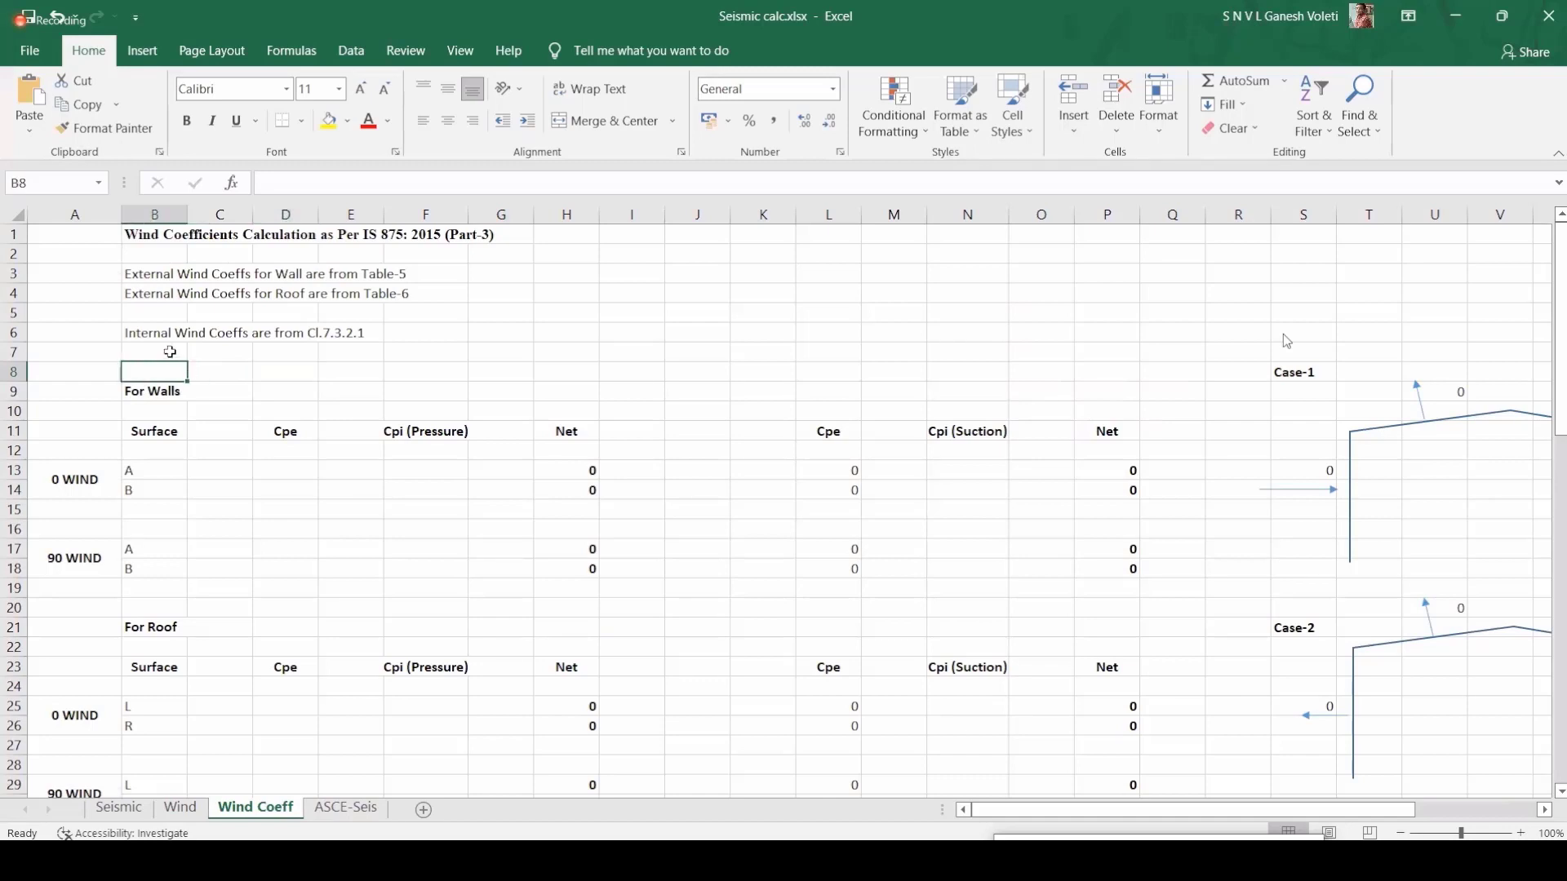
left_click(169, 352)
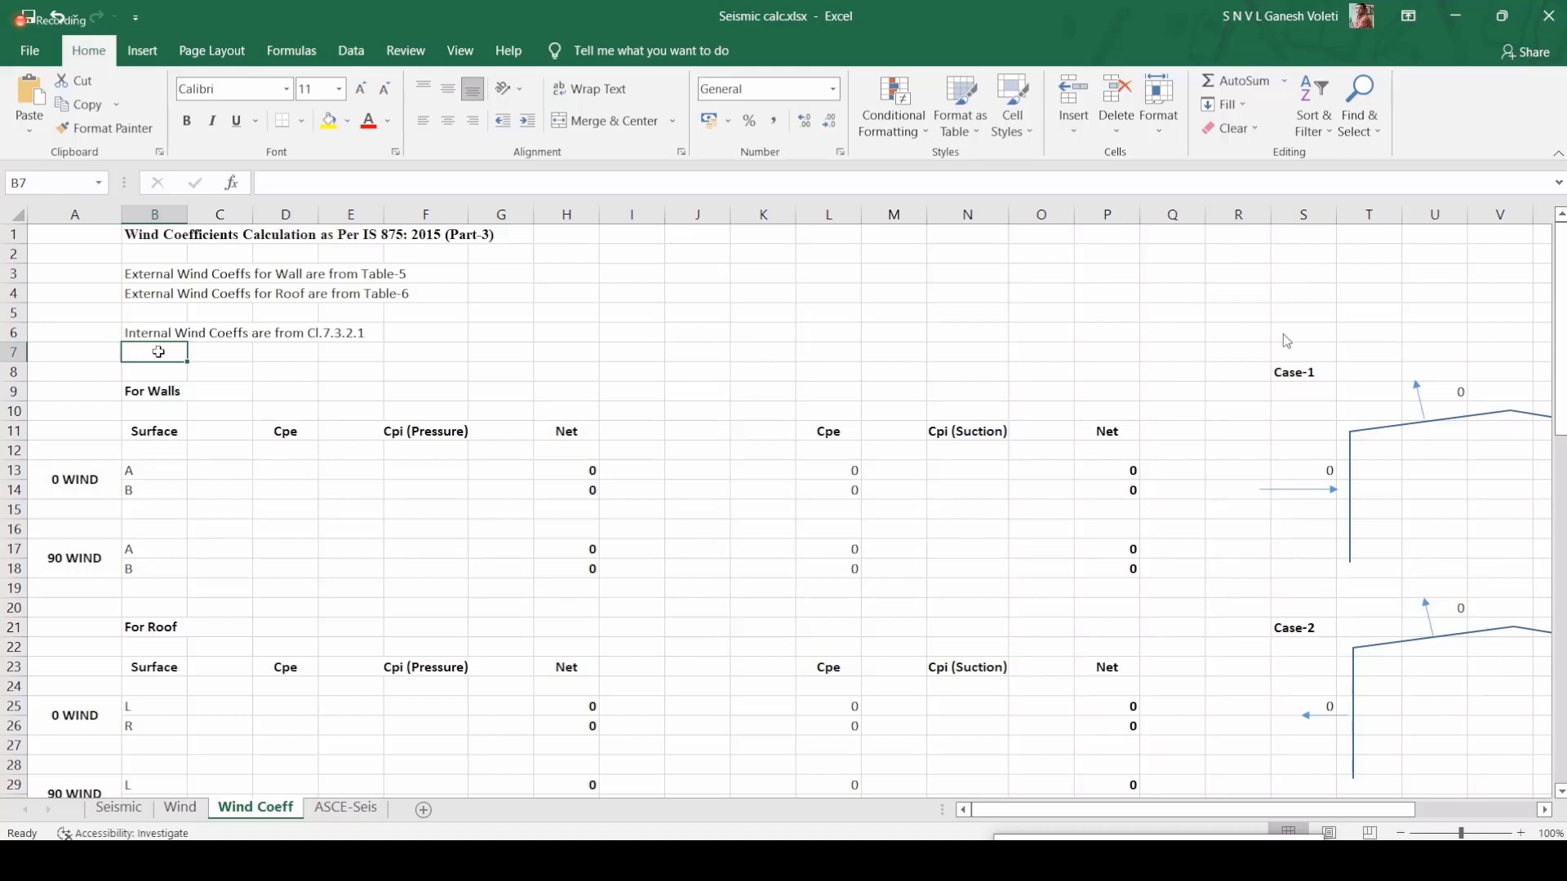
Step: Change "External" to "Internal" in the roof wind coefficients note that refers to Table-6
double_click(132, 294)
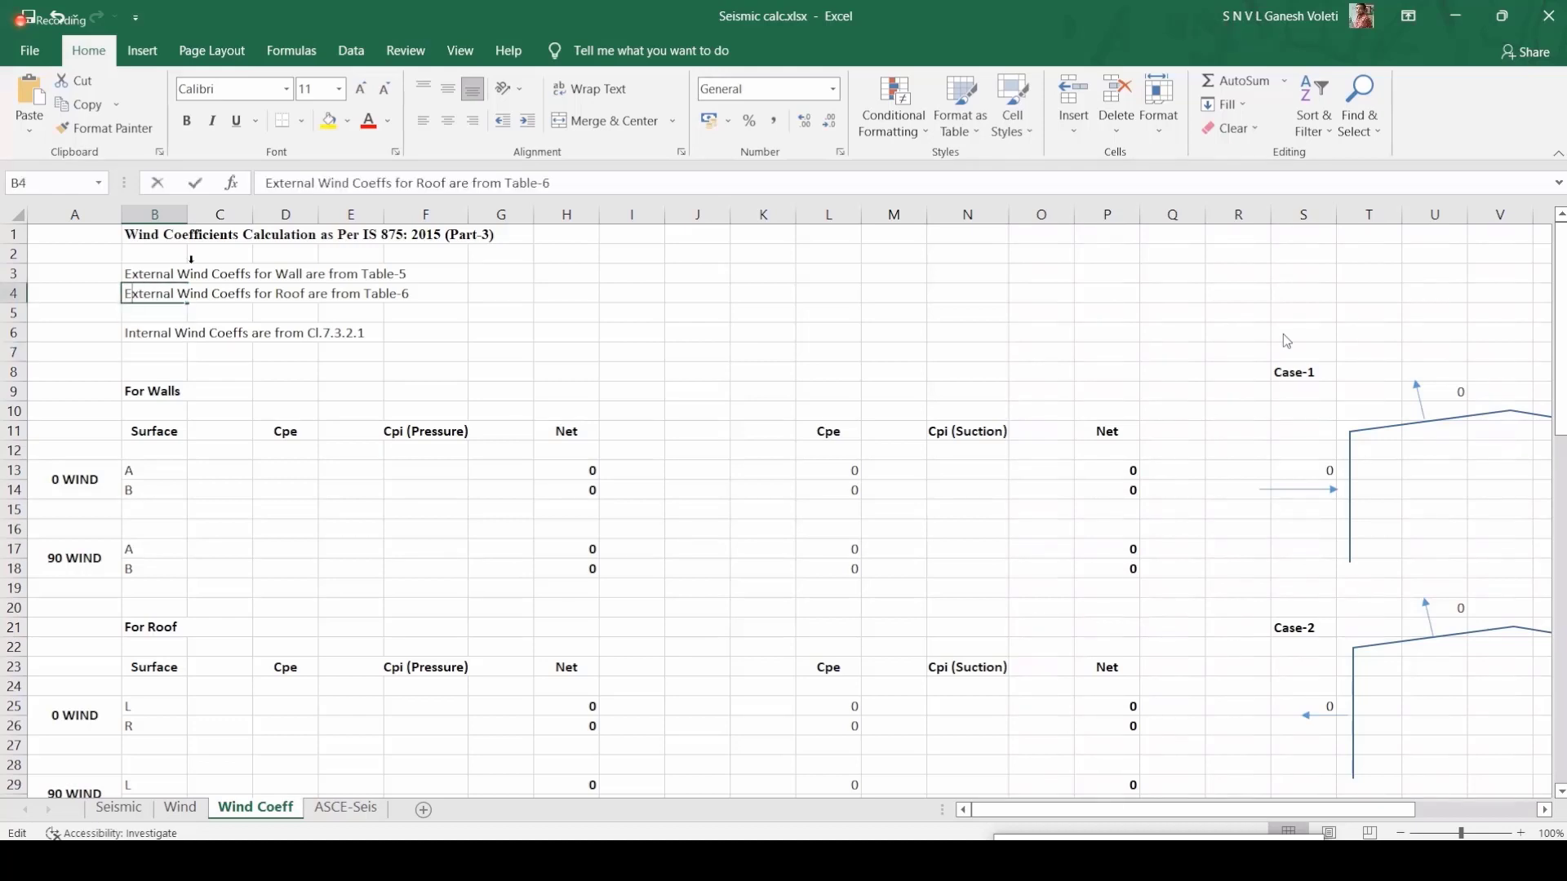
left_click_drag(313, 184, 251, 187)
type("Inter")
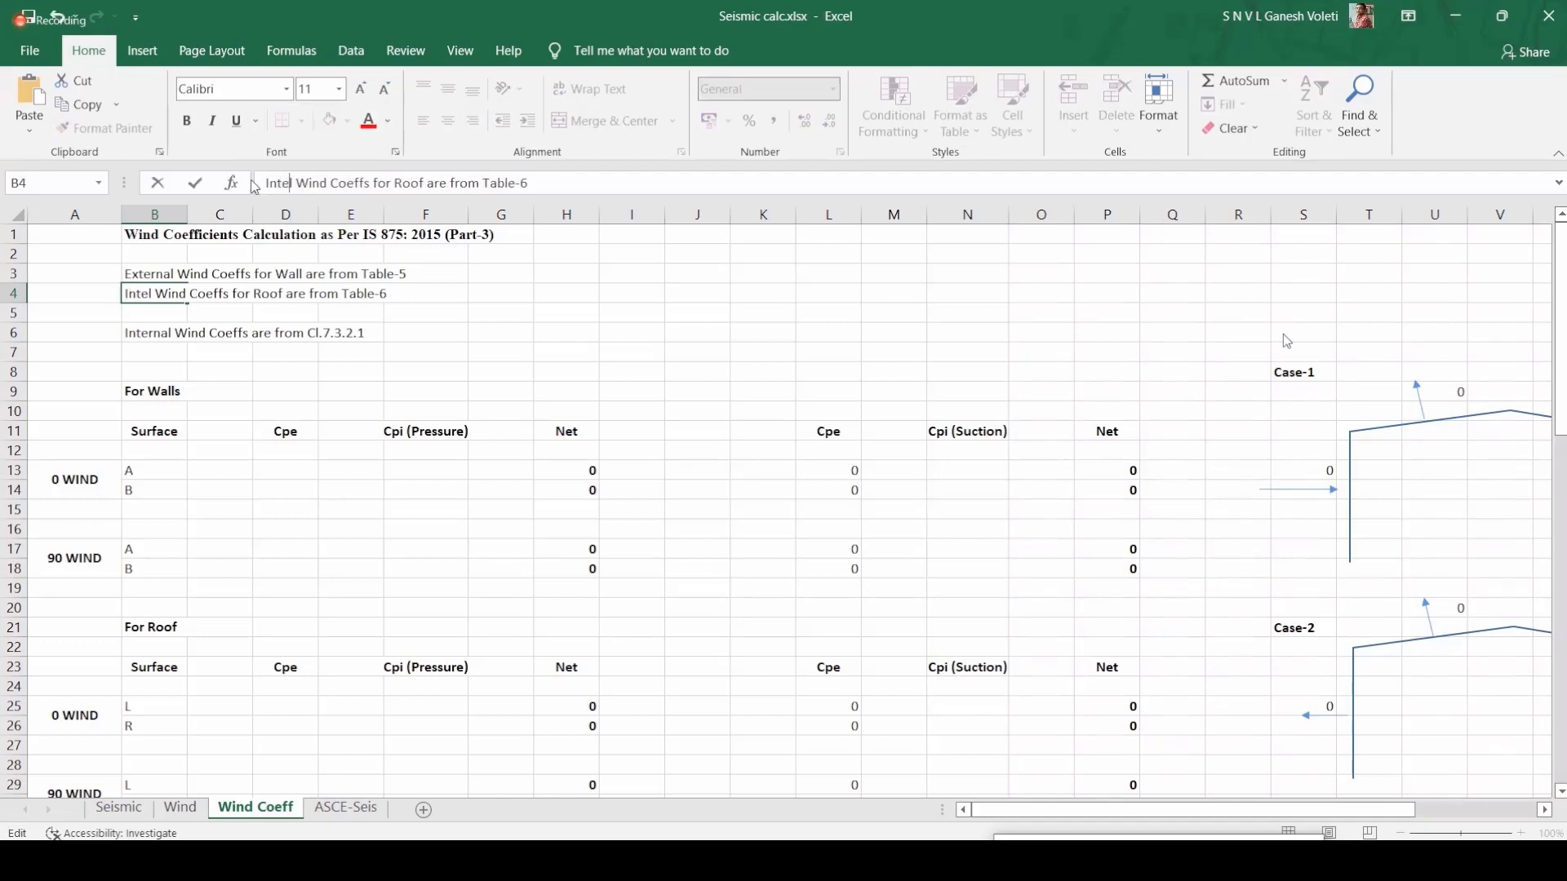
type("nal")
key("BackSpace")
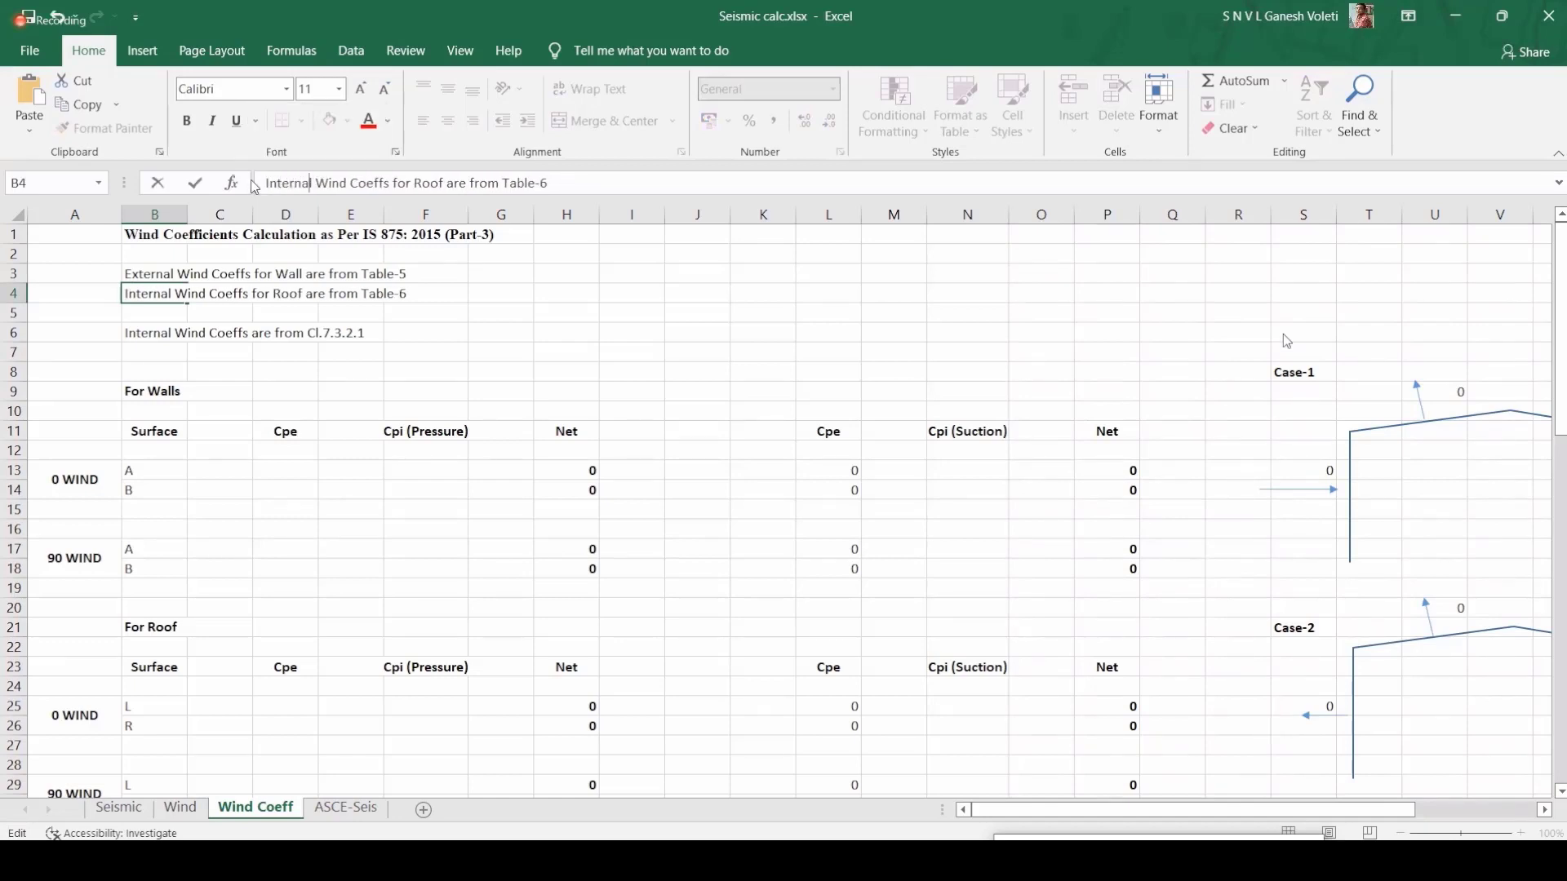
key("Return")
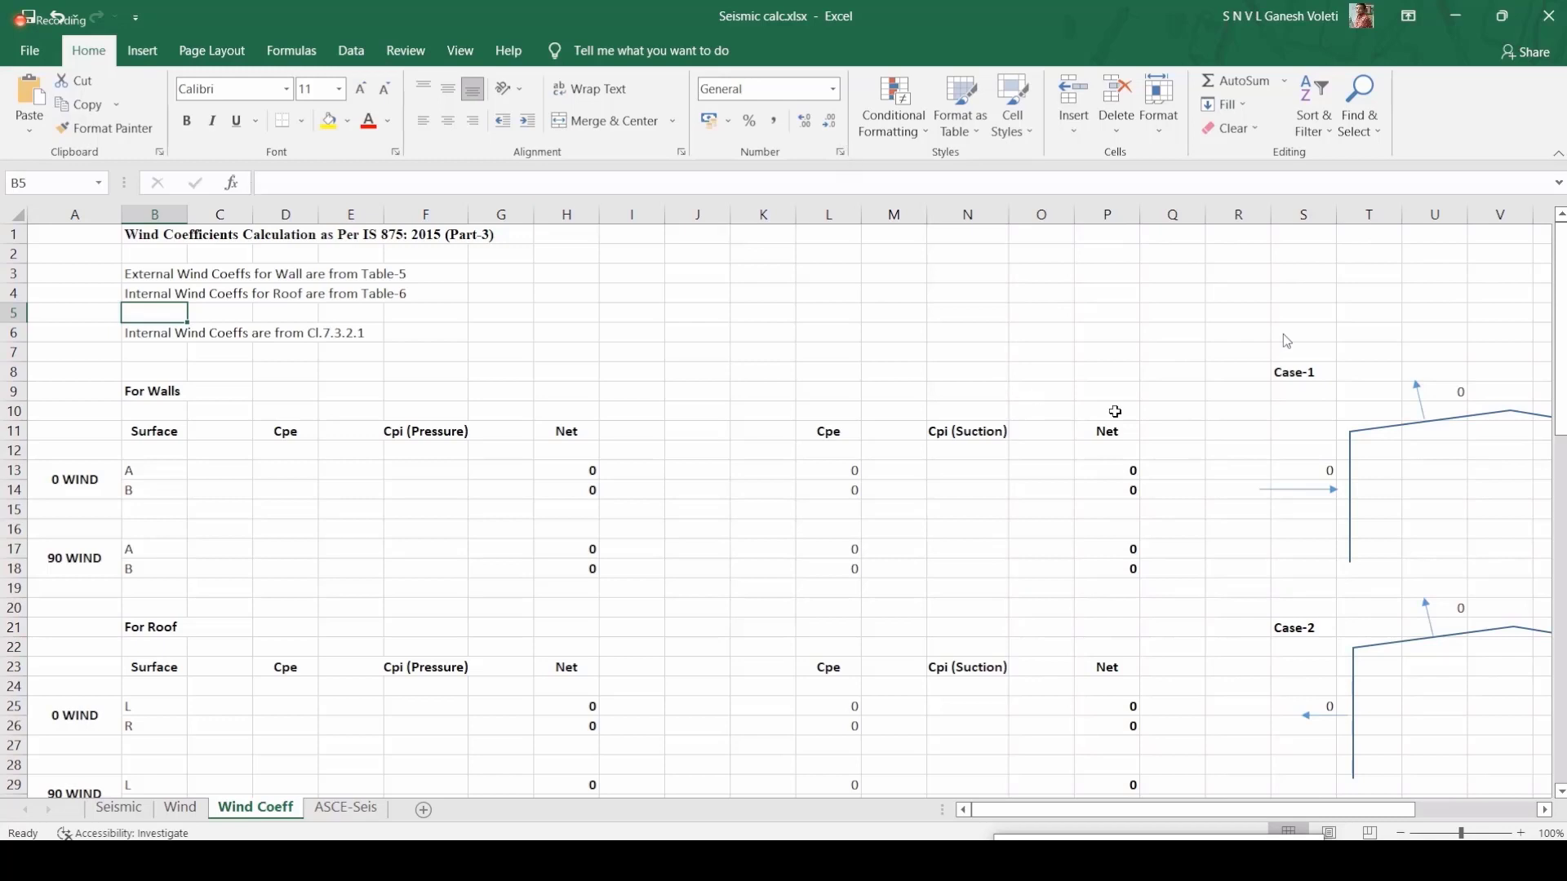
Step: Examine the left wall of the Case-1 frame diagram beside the wind coefficient tables
left_click_drag(1076, 811, 1145, 811)
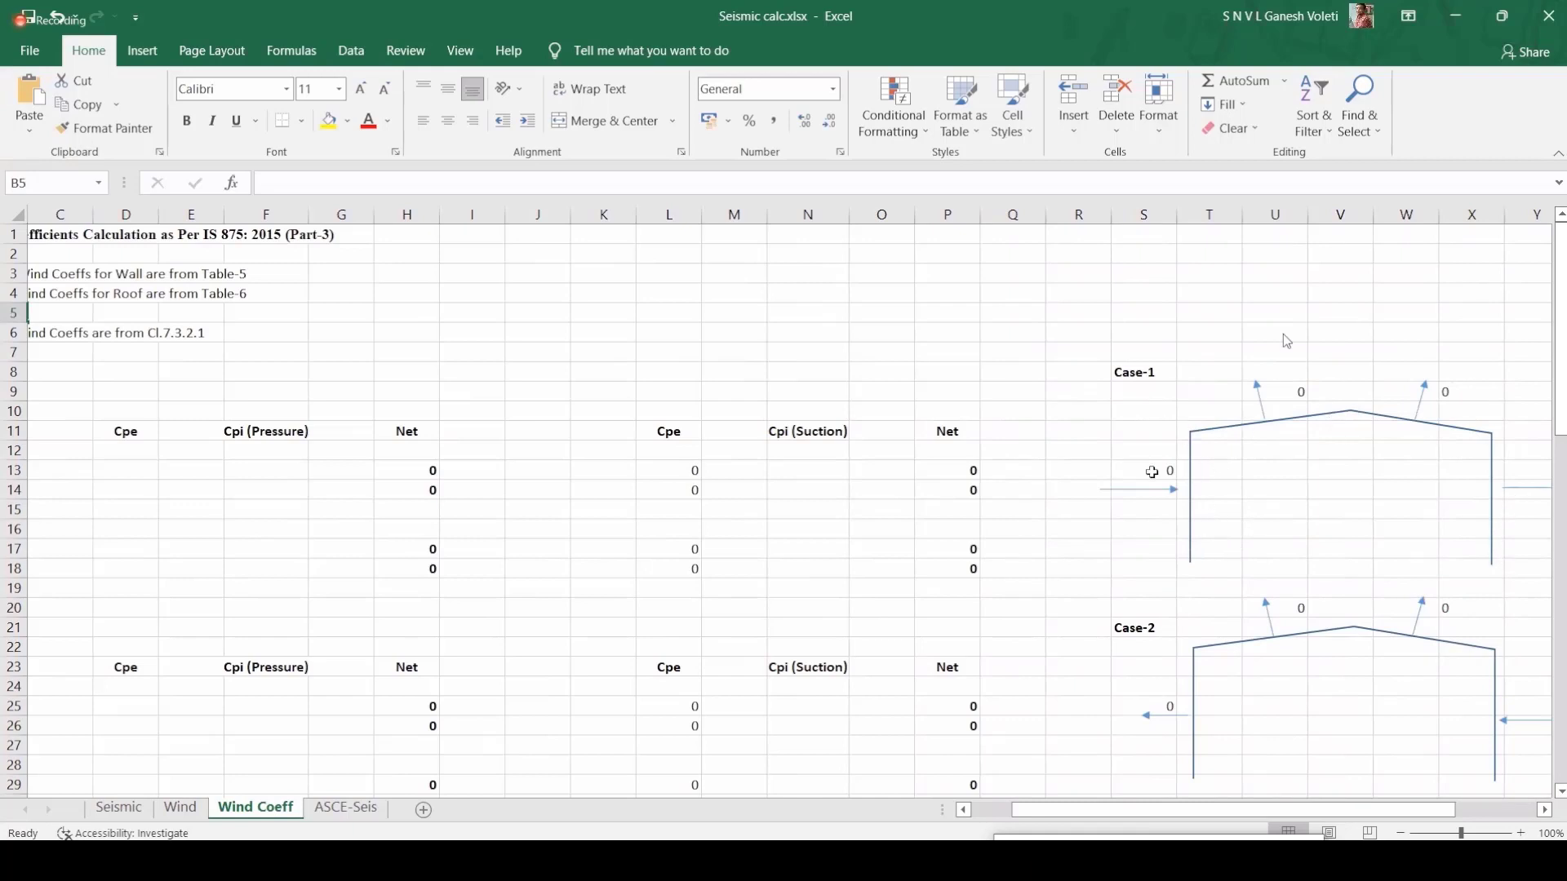
left_click_drag(1092, 465, 1158, 526)
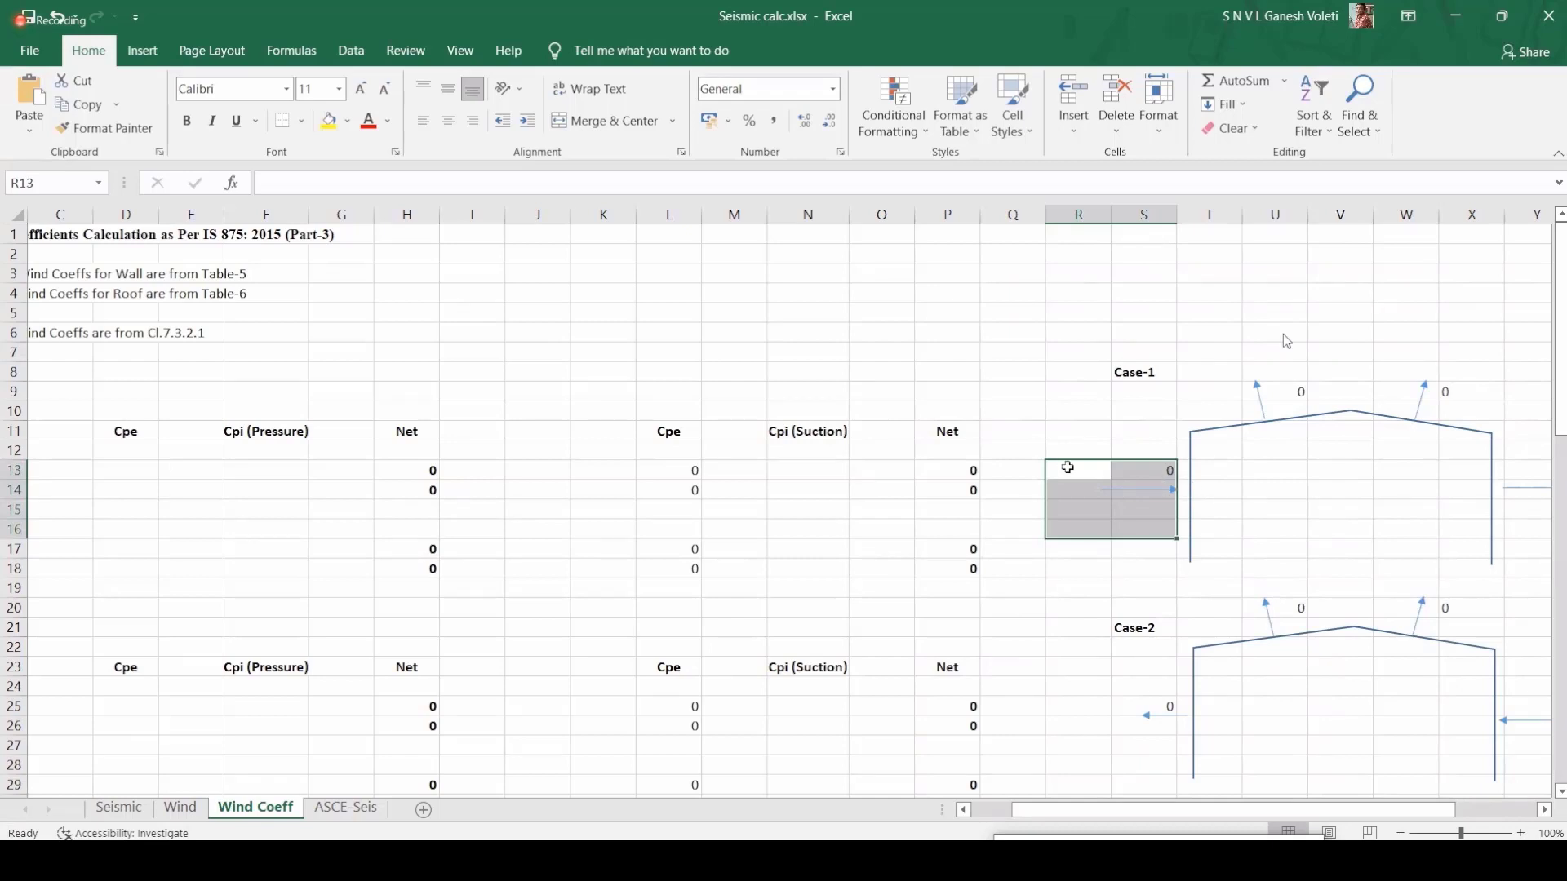
left_click(1055, 432)
left_click_drag(1297, 491, 1226, 490)
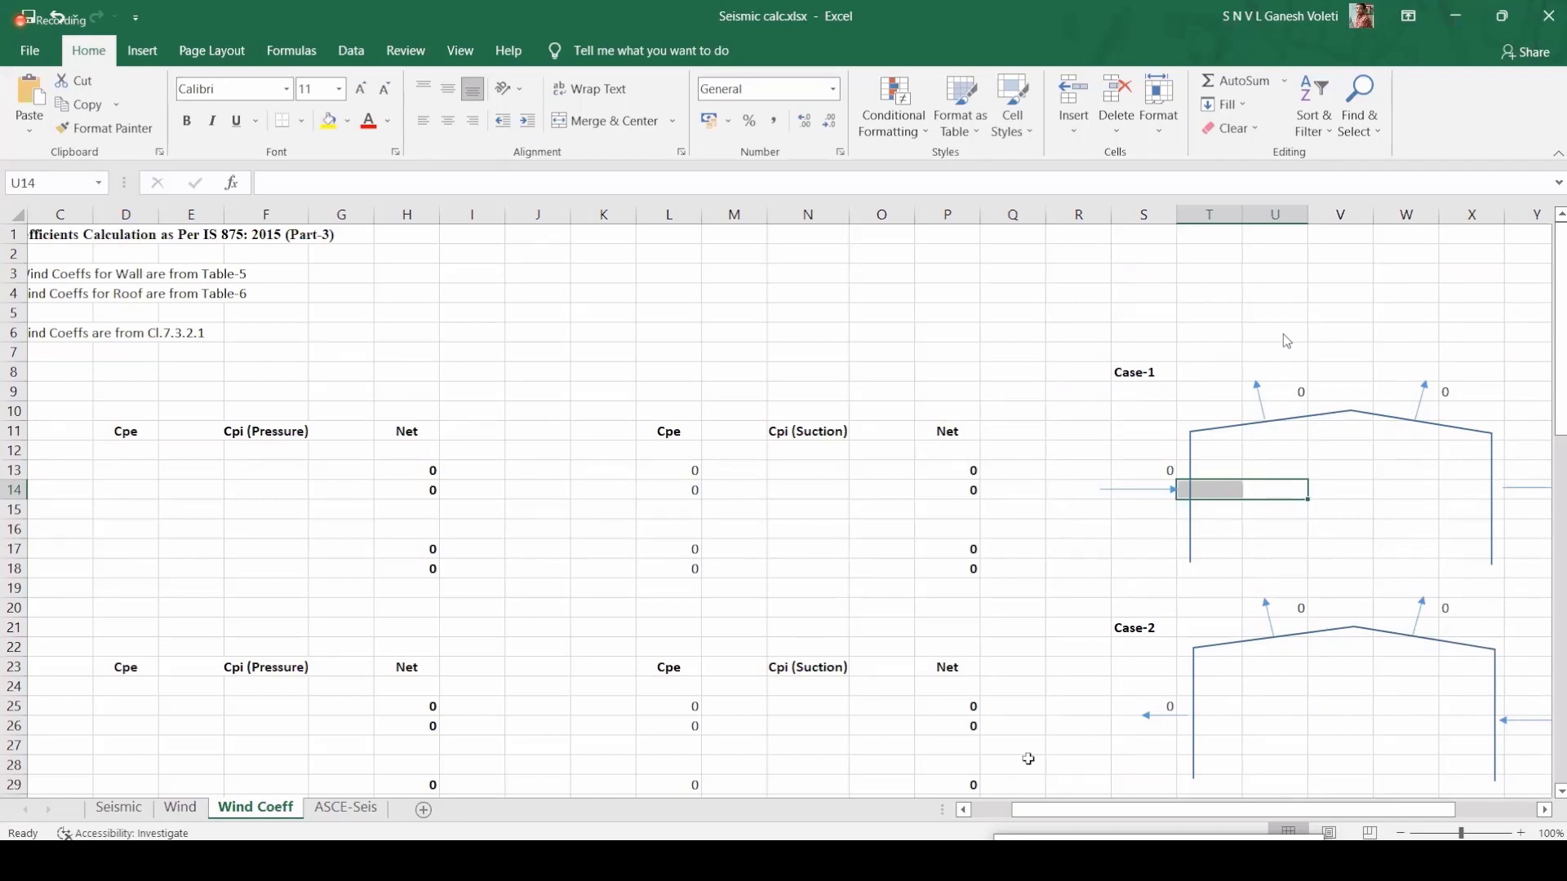
scroll(1079, 808, "left", 3)
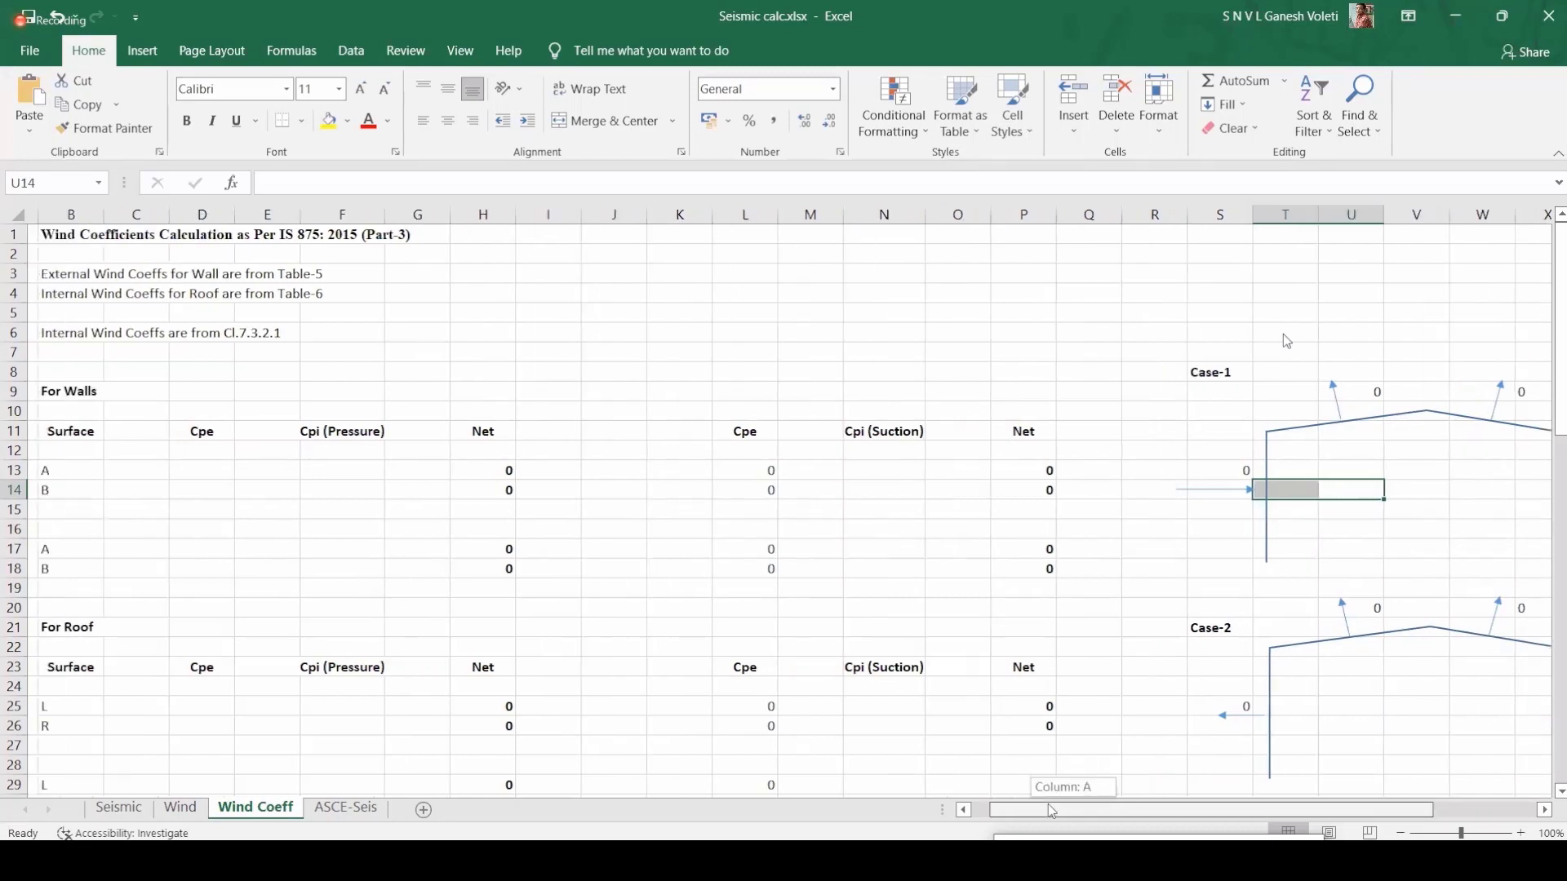
left_click(567, 351)
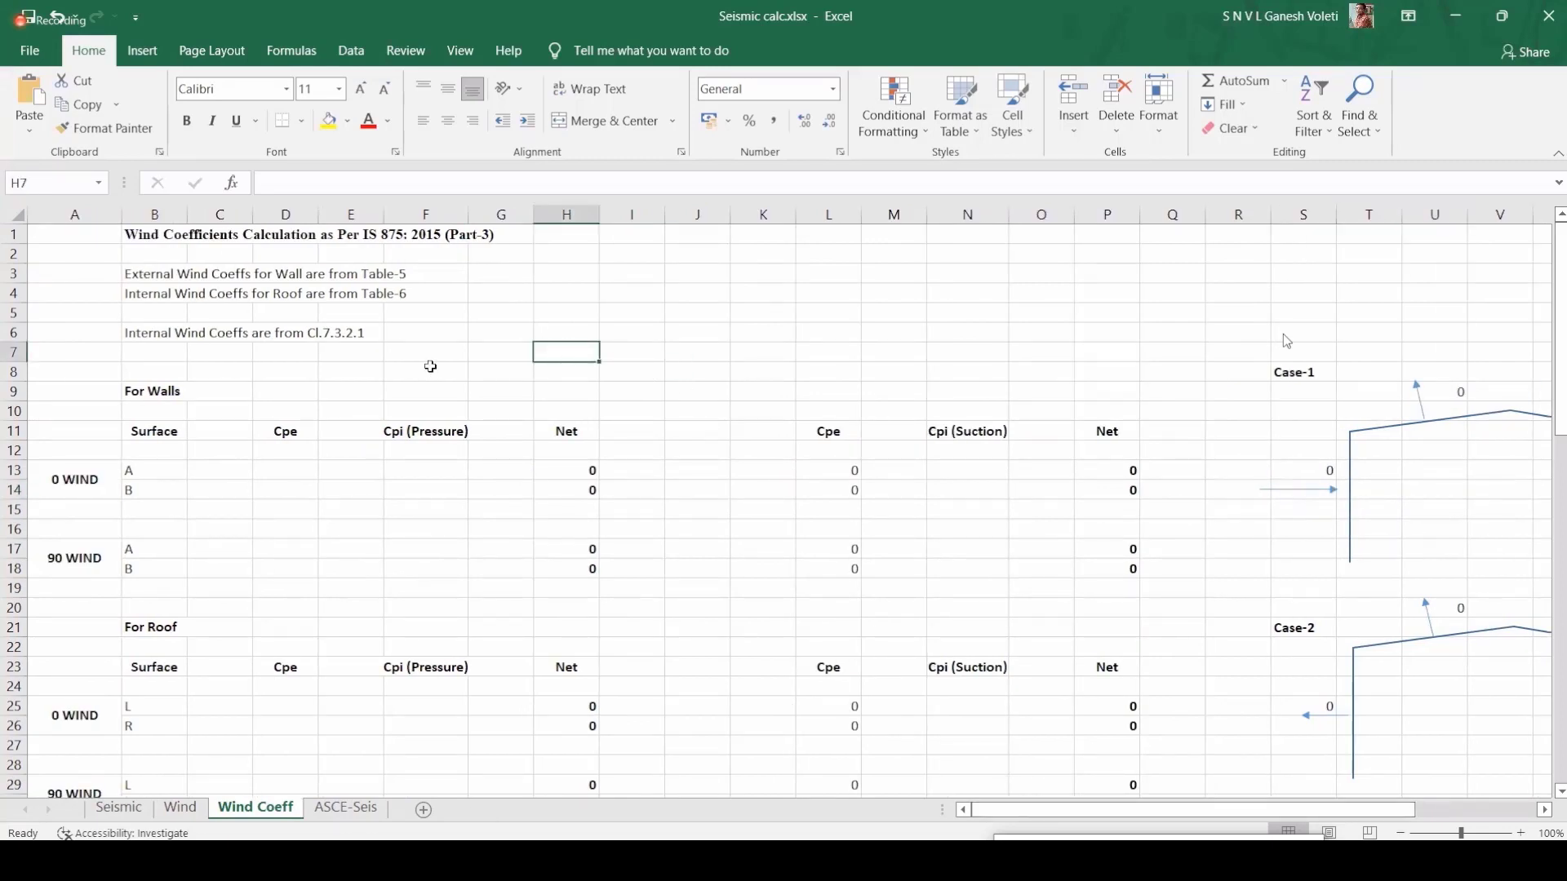
Step: Undo the wording change in the roof coefficients note in cell B4
left_click(159, 298)
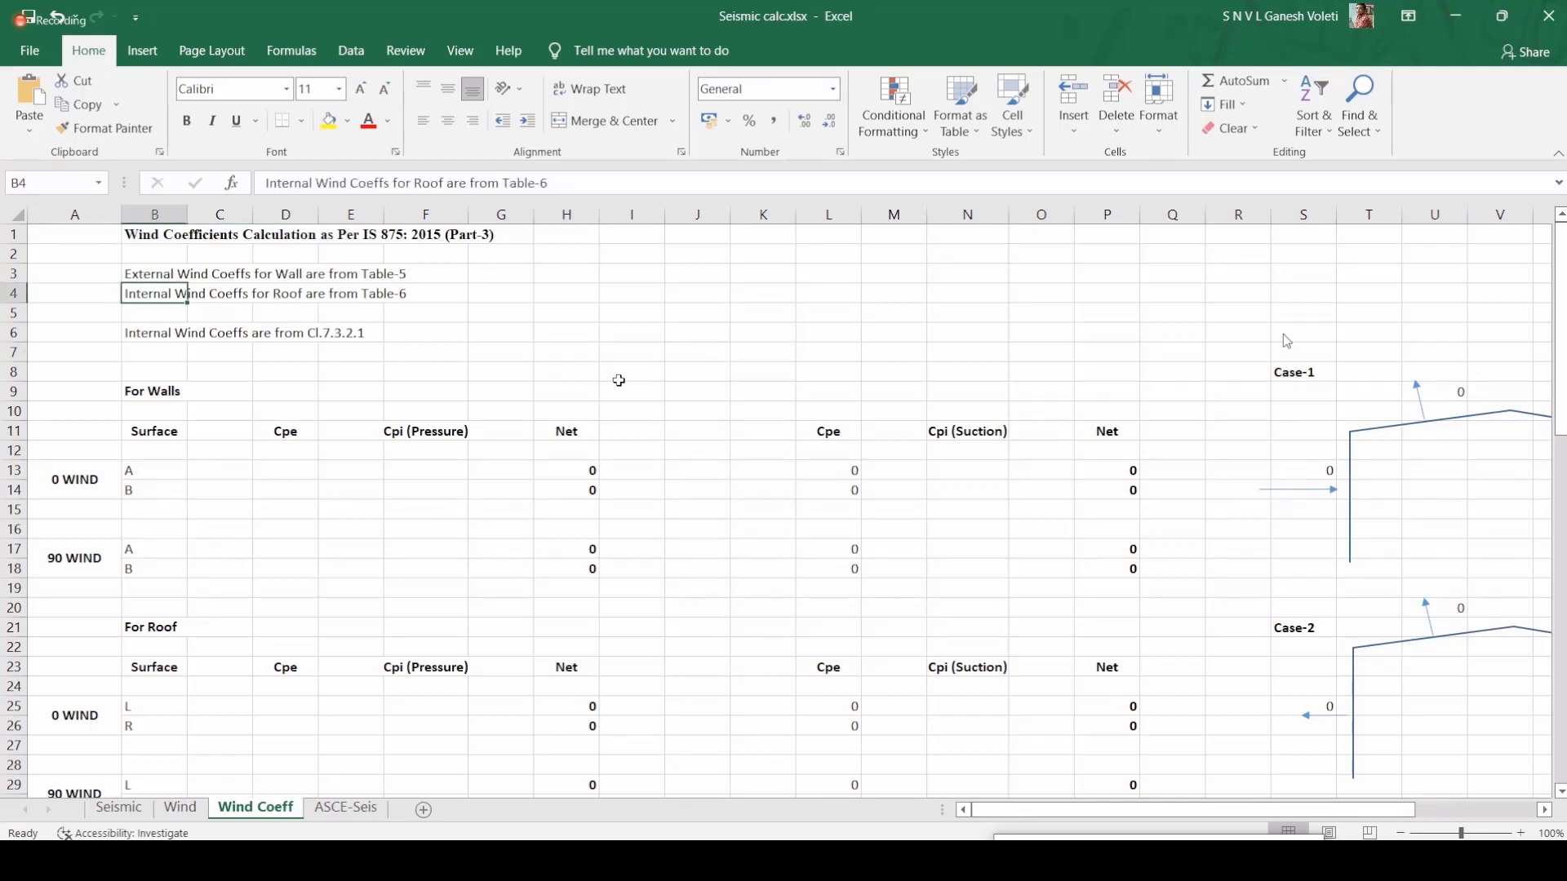
key("ctrl+z")
left_click(603, 339)
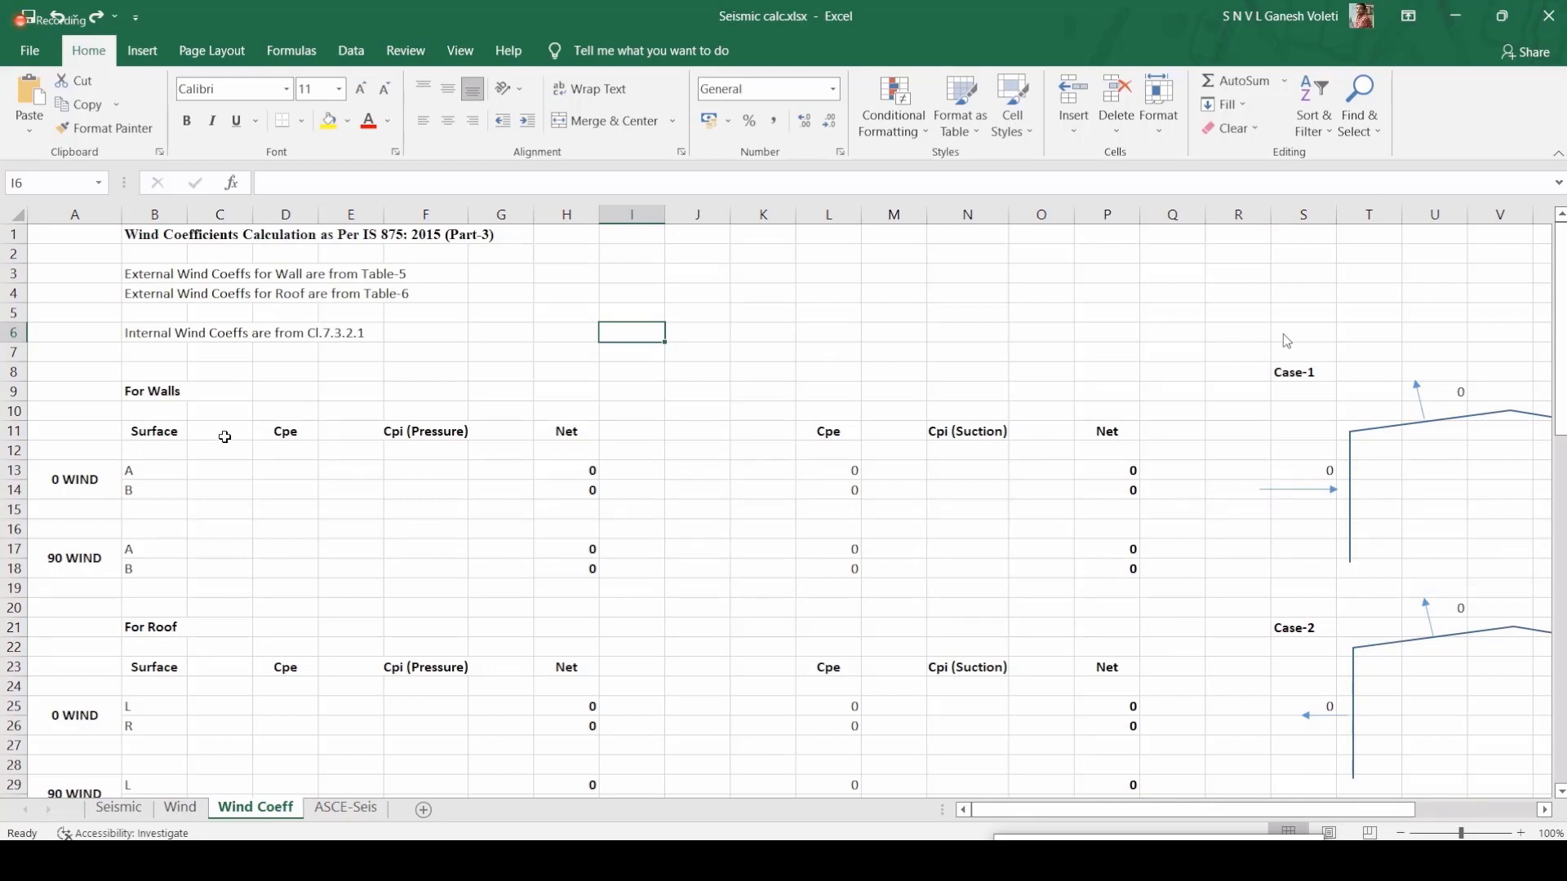
Step: Switch to the IS 875 Part 3 PDF in Acrobat Reader and examine Table 5, external pressure coefficients for walls
left_click(132, 272)
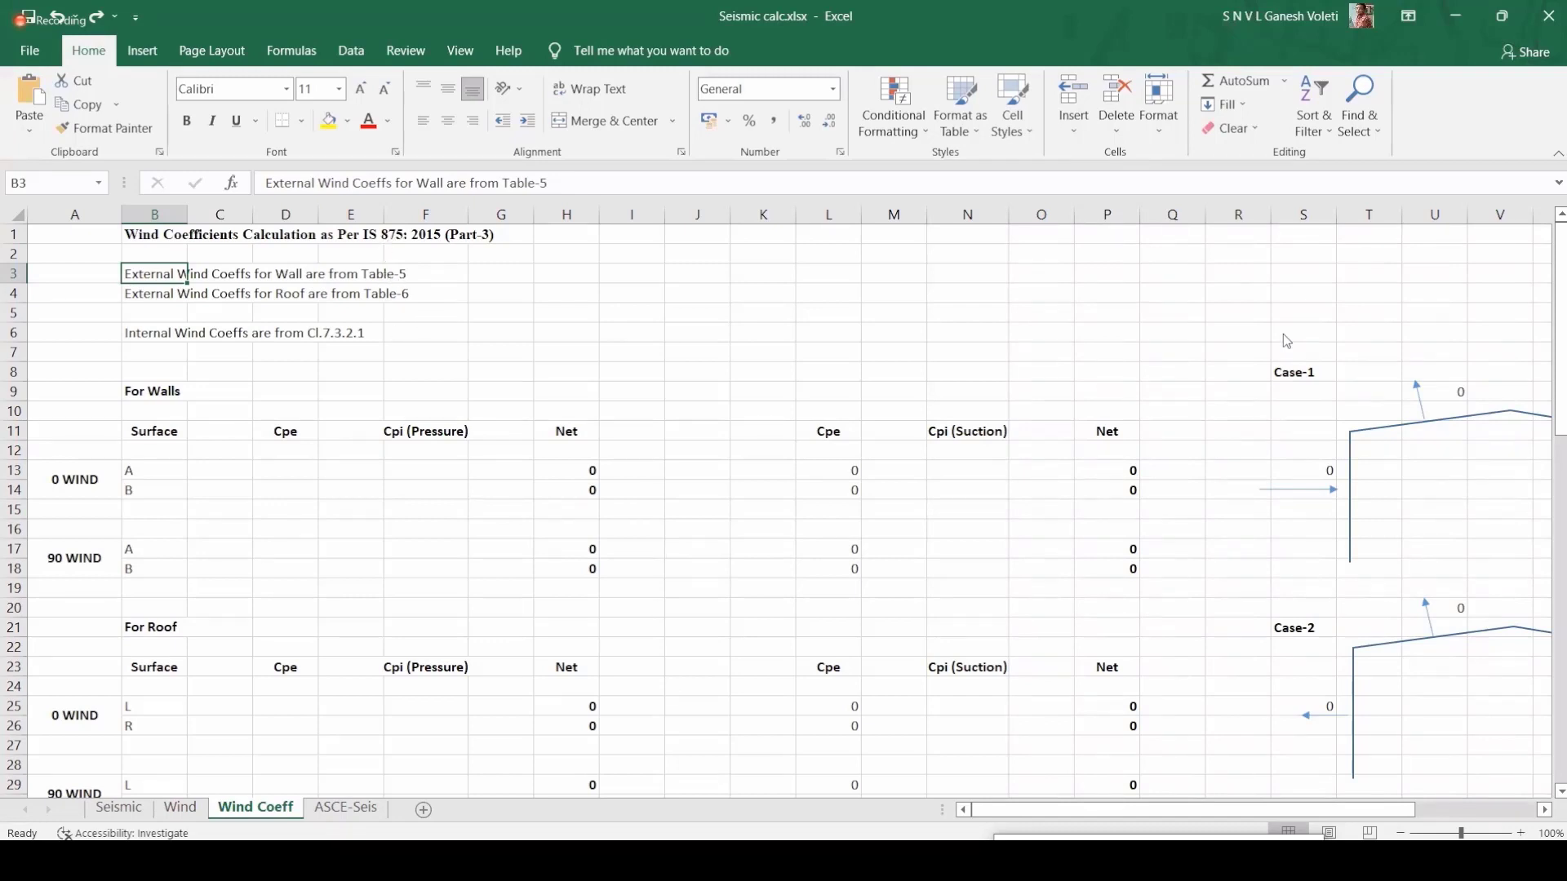
left_click(731, 862)
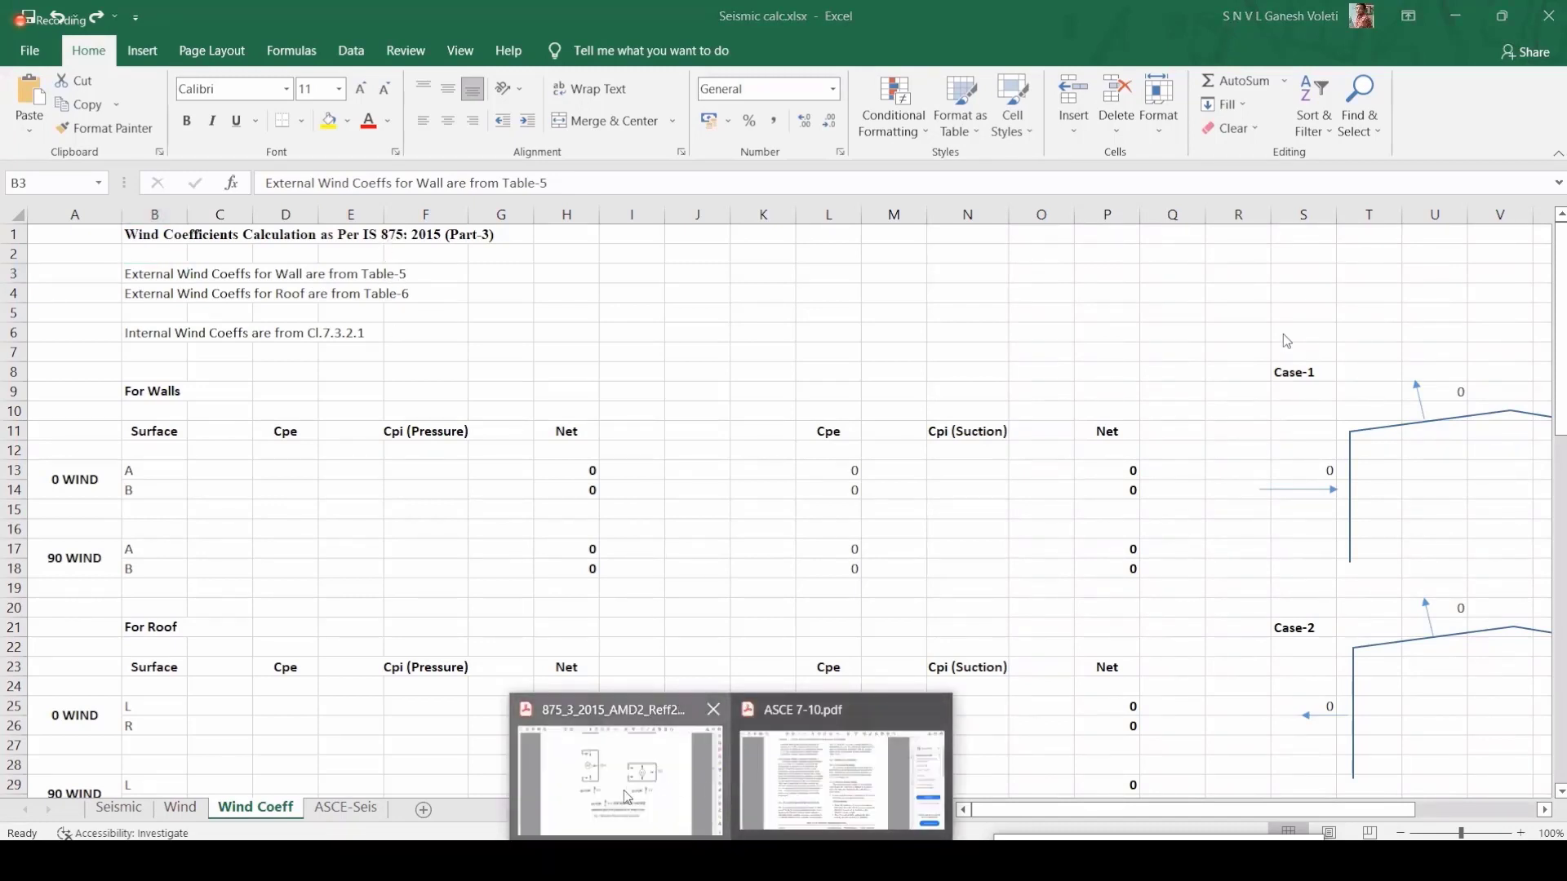
left_click(627, 795)
scroll(669, 599, "down", 10)
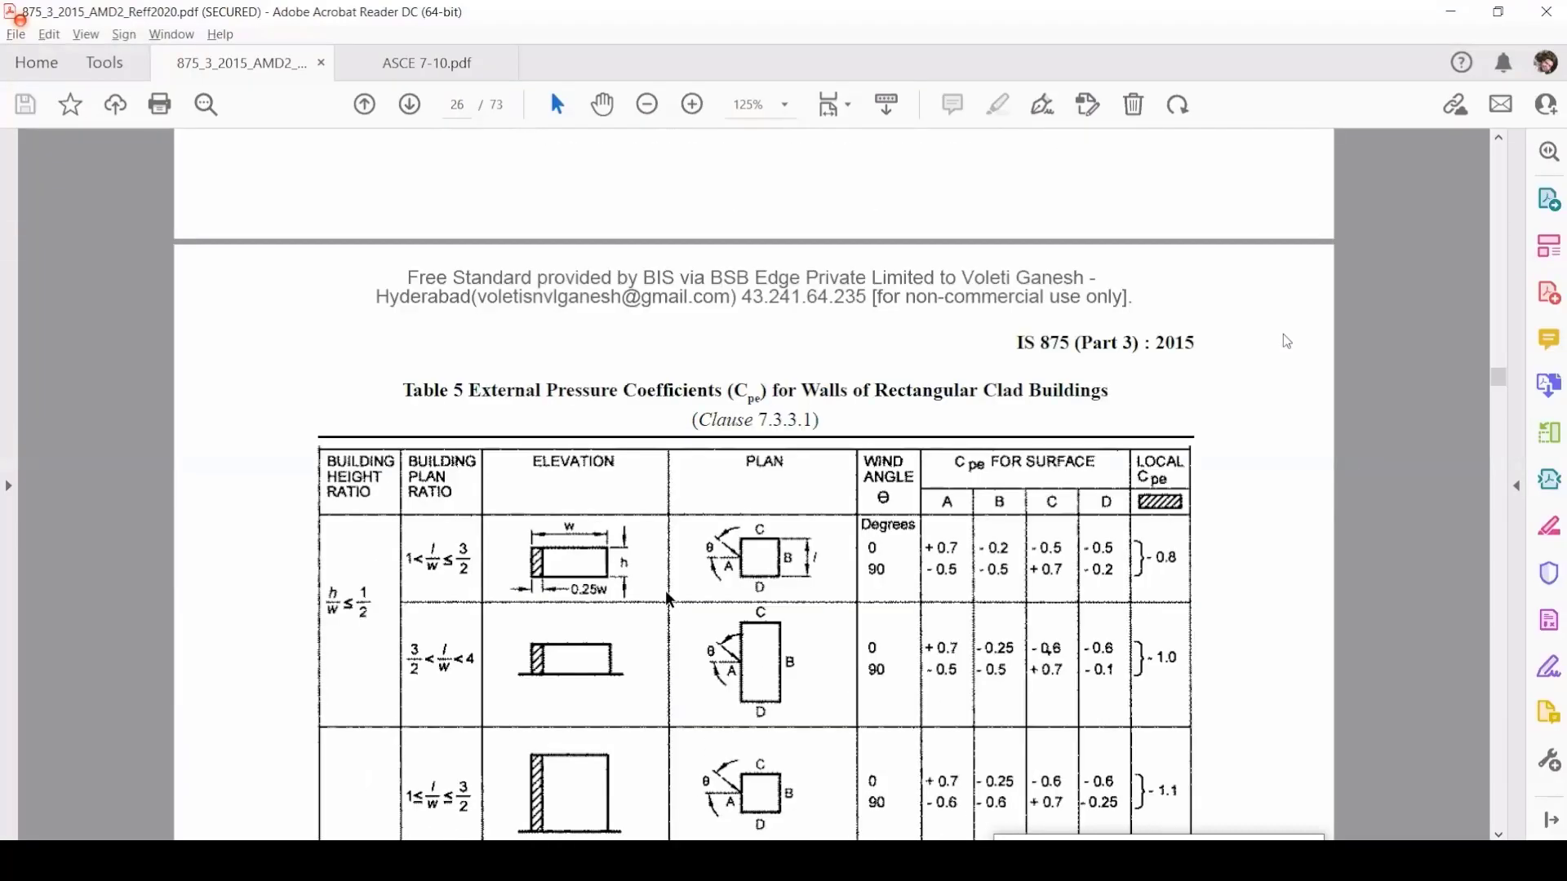
scroll(669, 600, "down", 5)
scroll(672, 588, "up", 3)
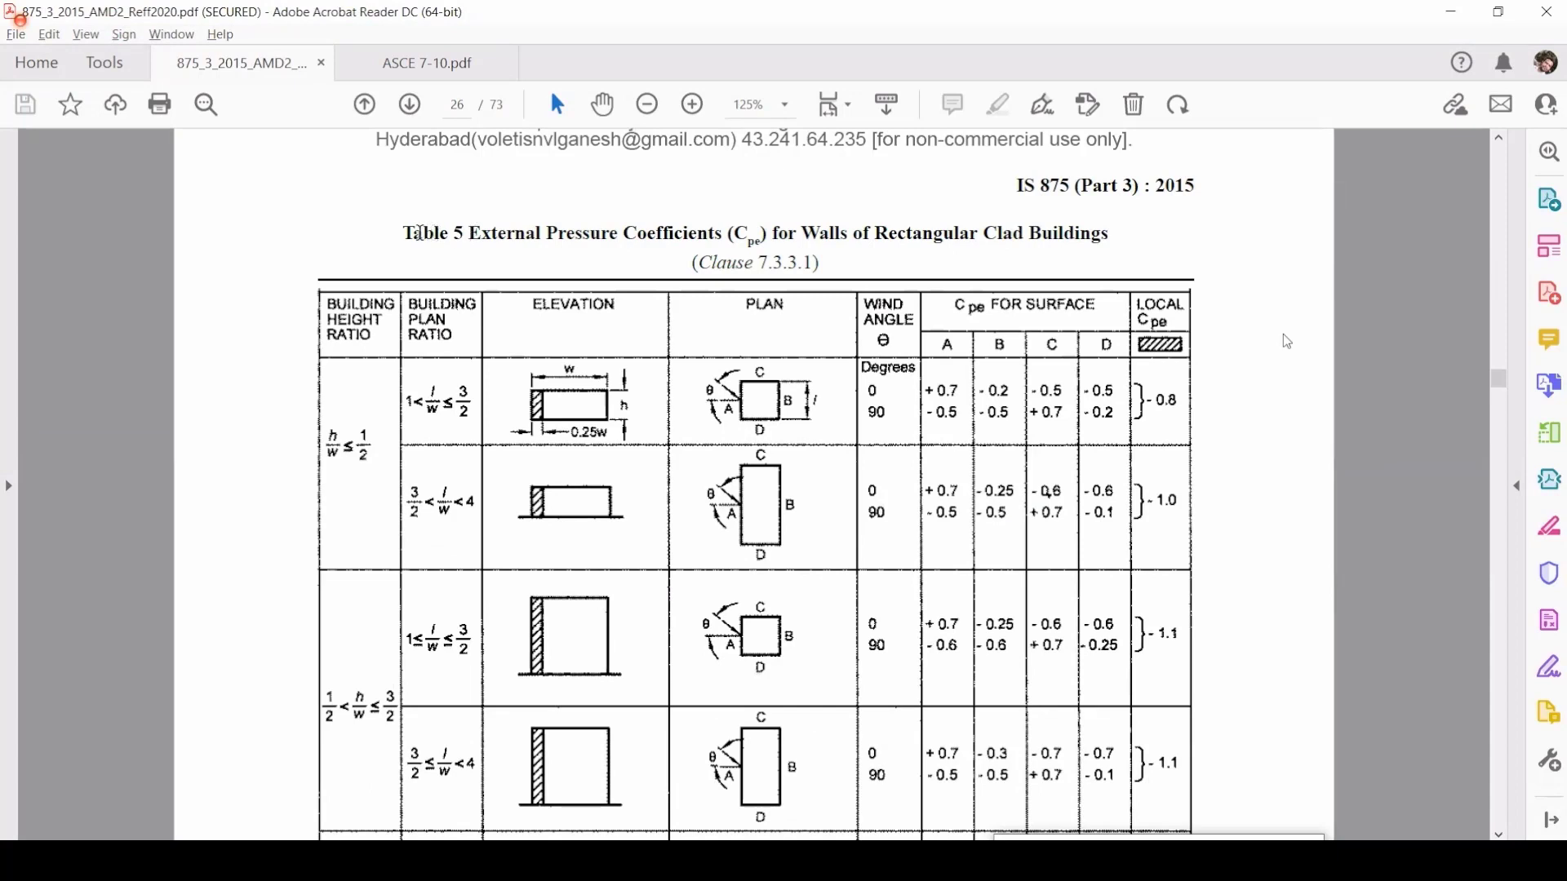
left_click(494, 233)
left_click_drag(849, 234, 1035, 254)
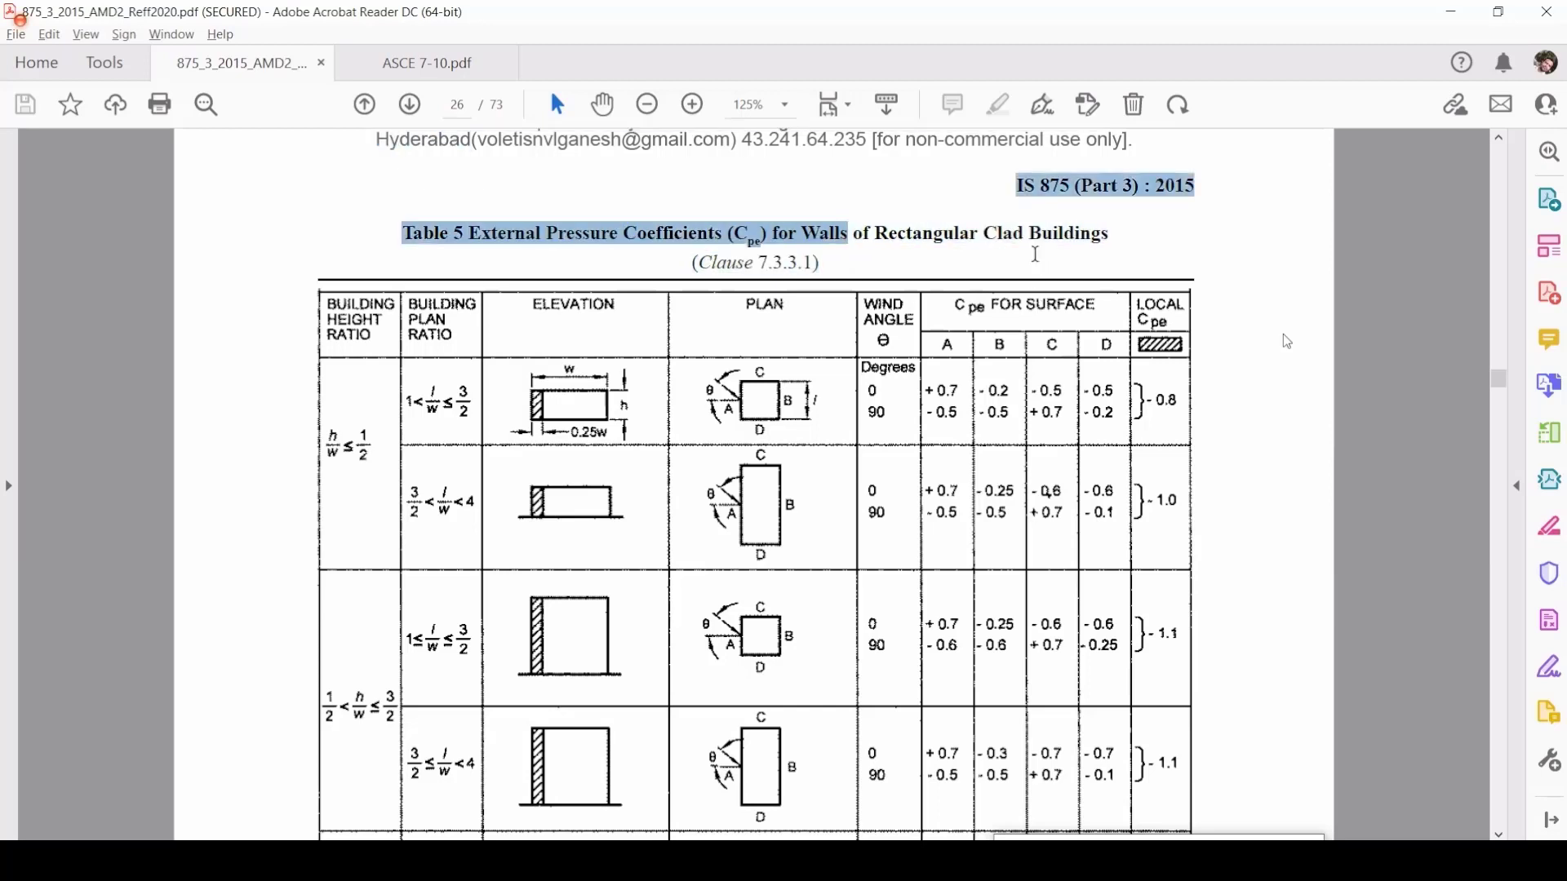
left_click(1034, 255)
scroll(804, 282, "down", 2)
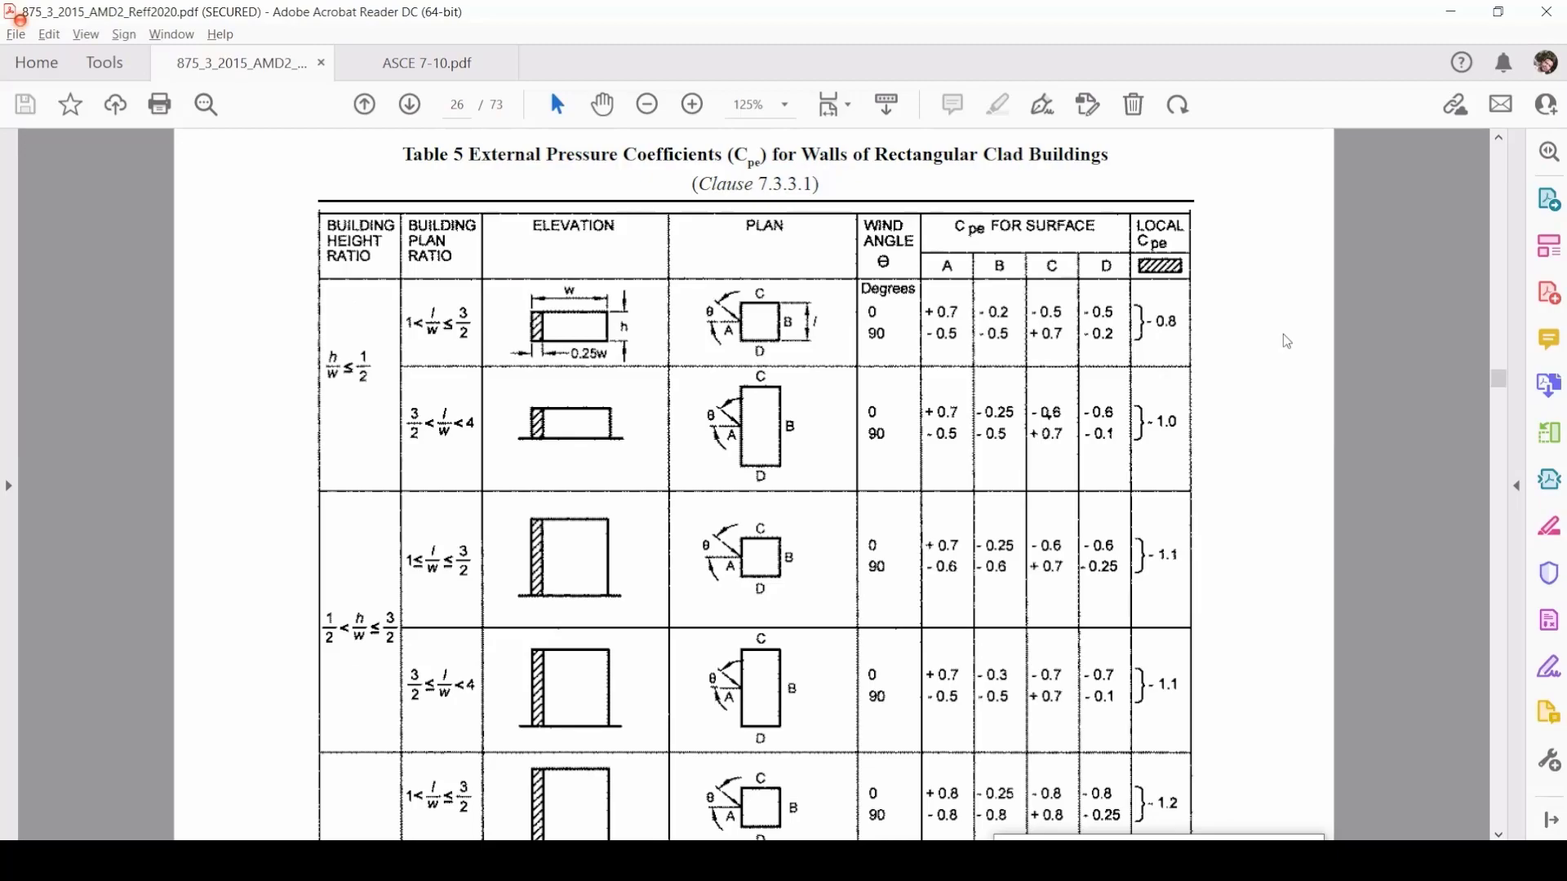
Step: Switch back to Excel and check the warehouse's length, width, eave height and slope on the Seismic sheet
key("alt+Tab")
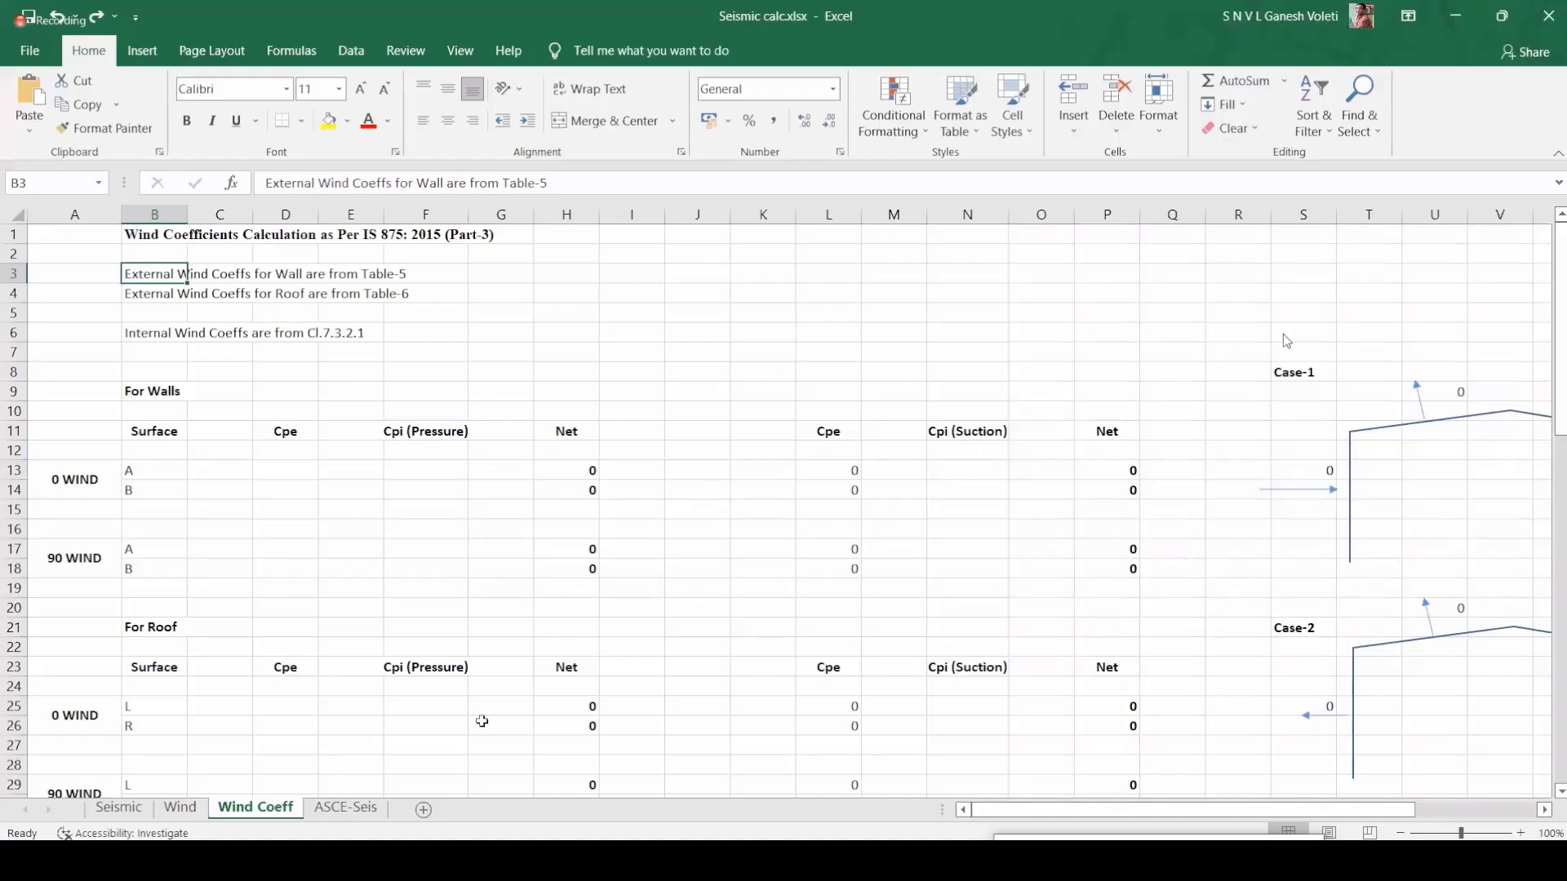
left_click(129, 807)
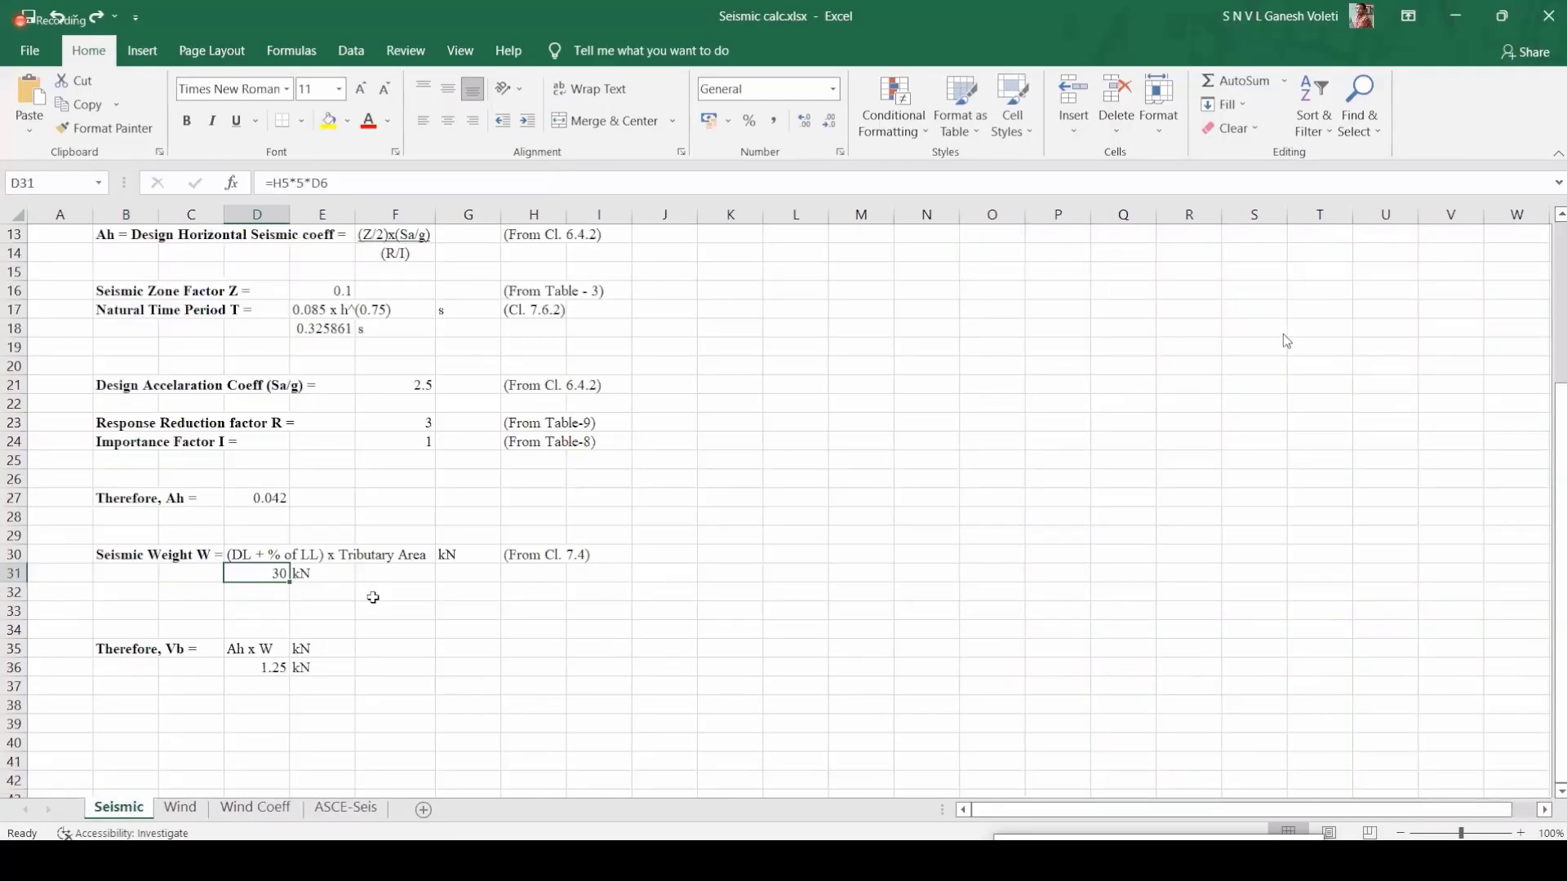
scroll(373, 597, "up", 4)
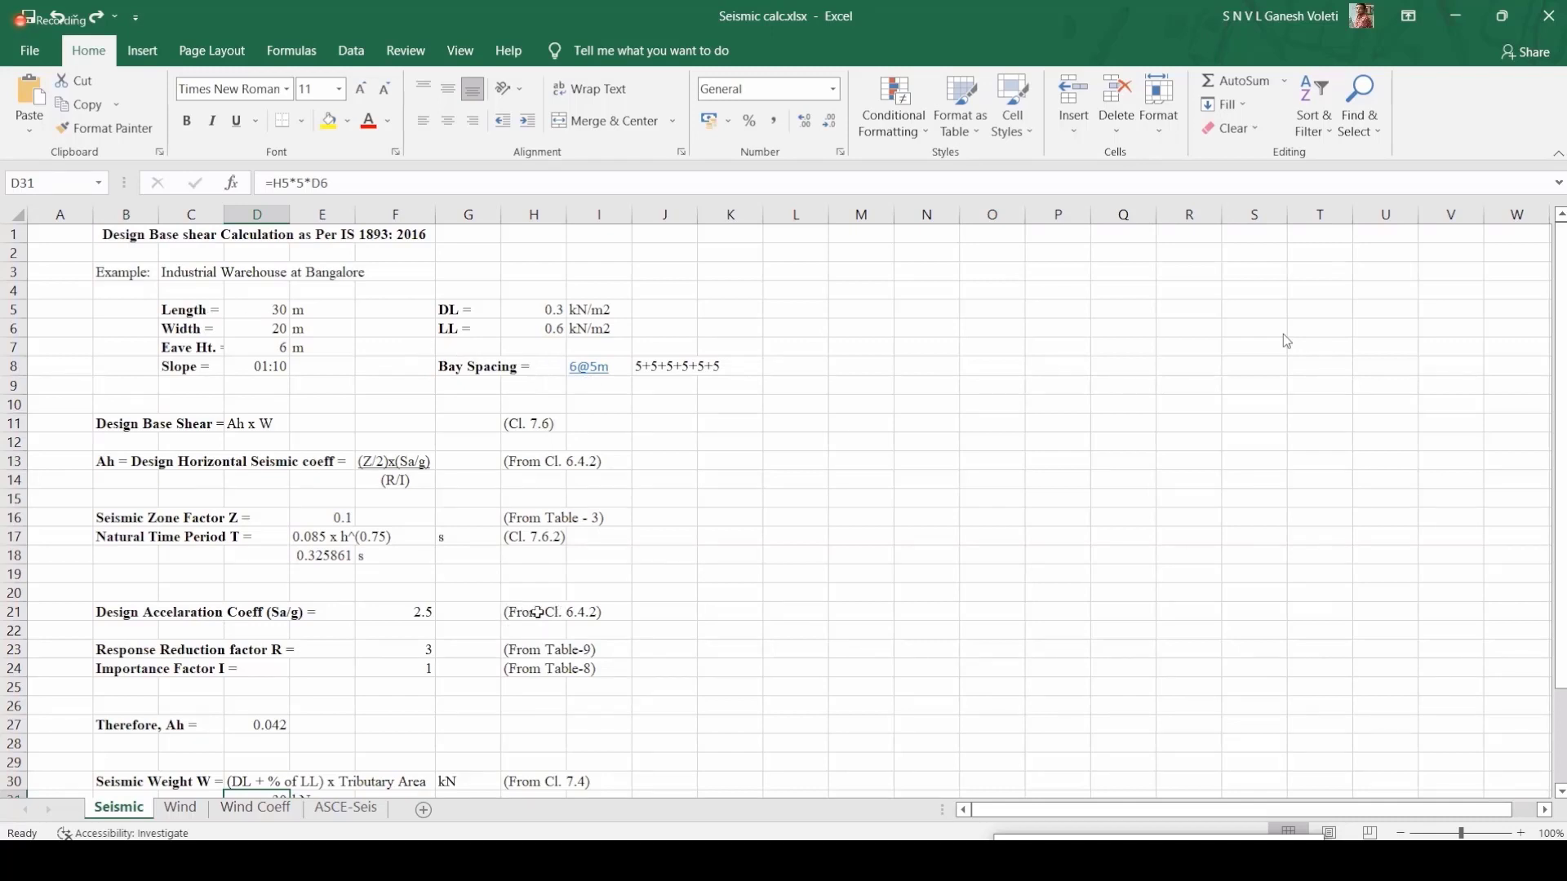
left_click(210, 310)
left_click(254, 312)
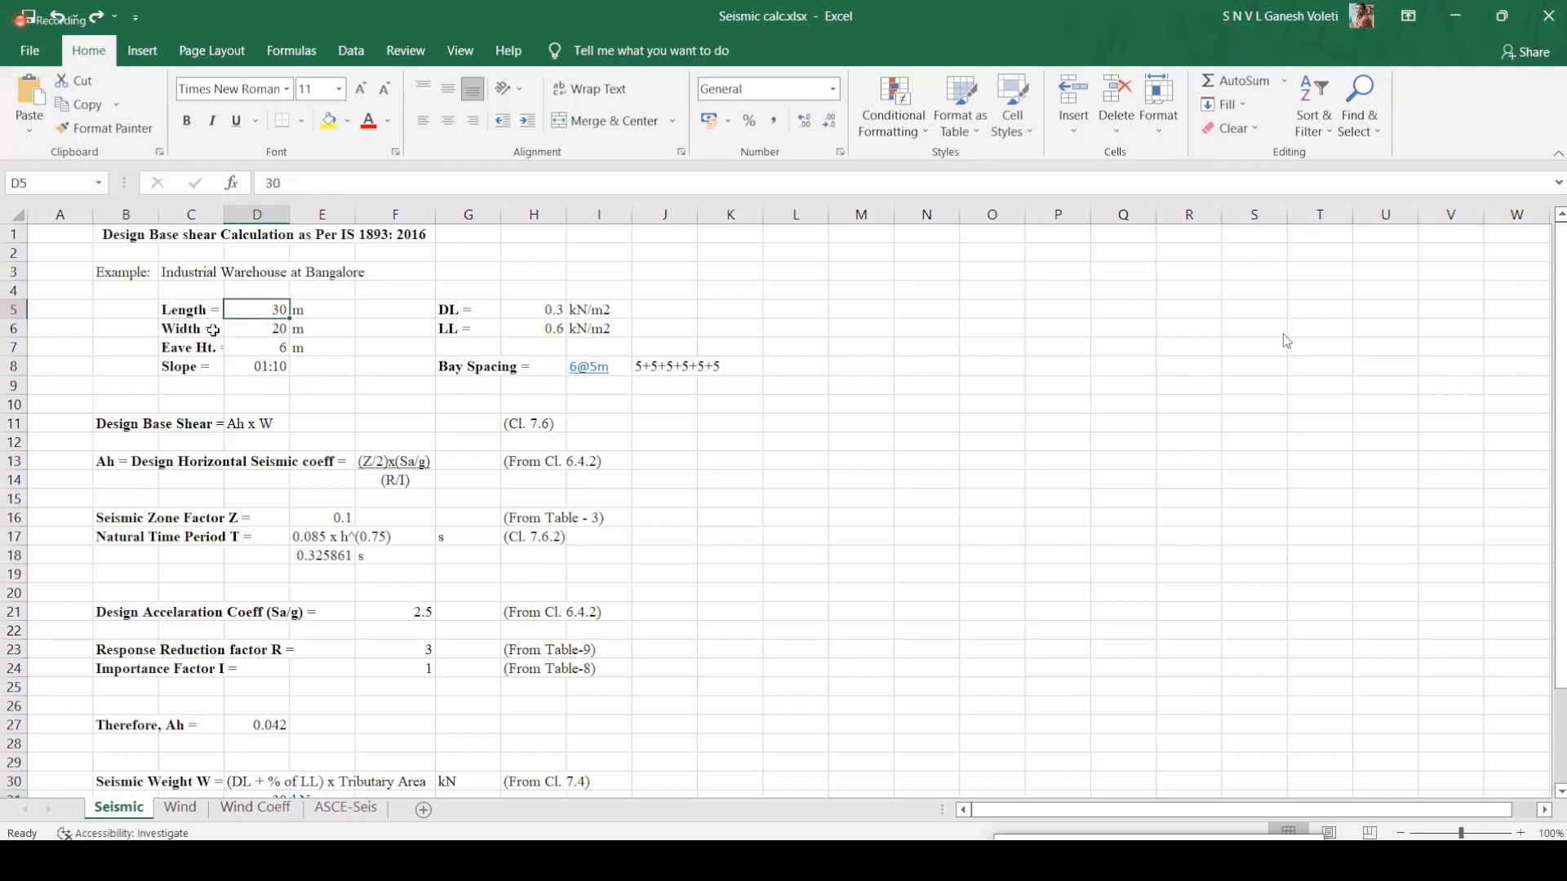
left_click(210, 329)
left_click(255, 330)
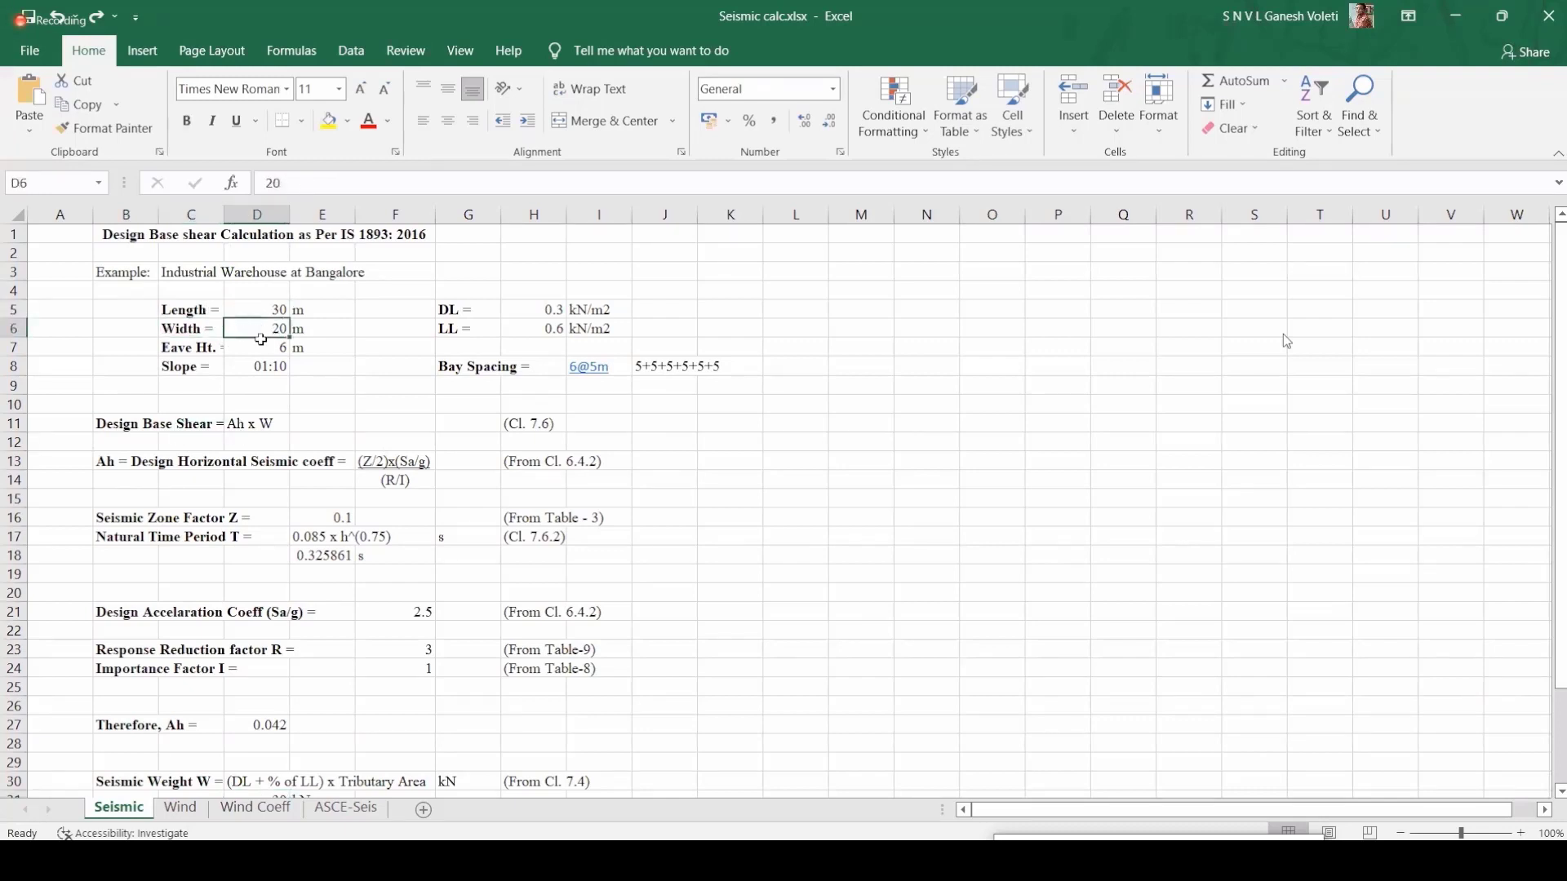
left_click(203, 348)
left_click(270, 356)
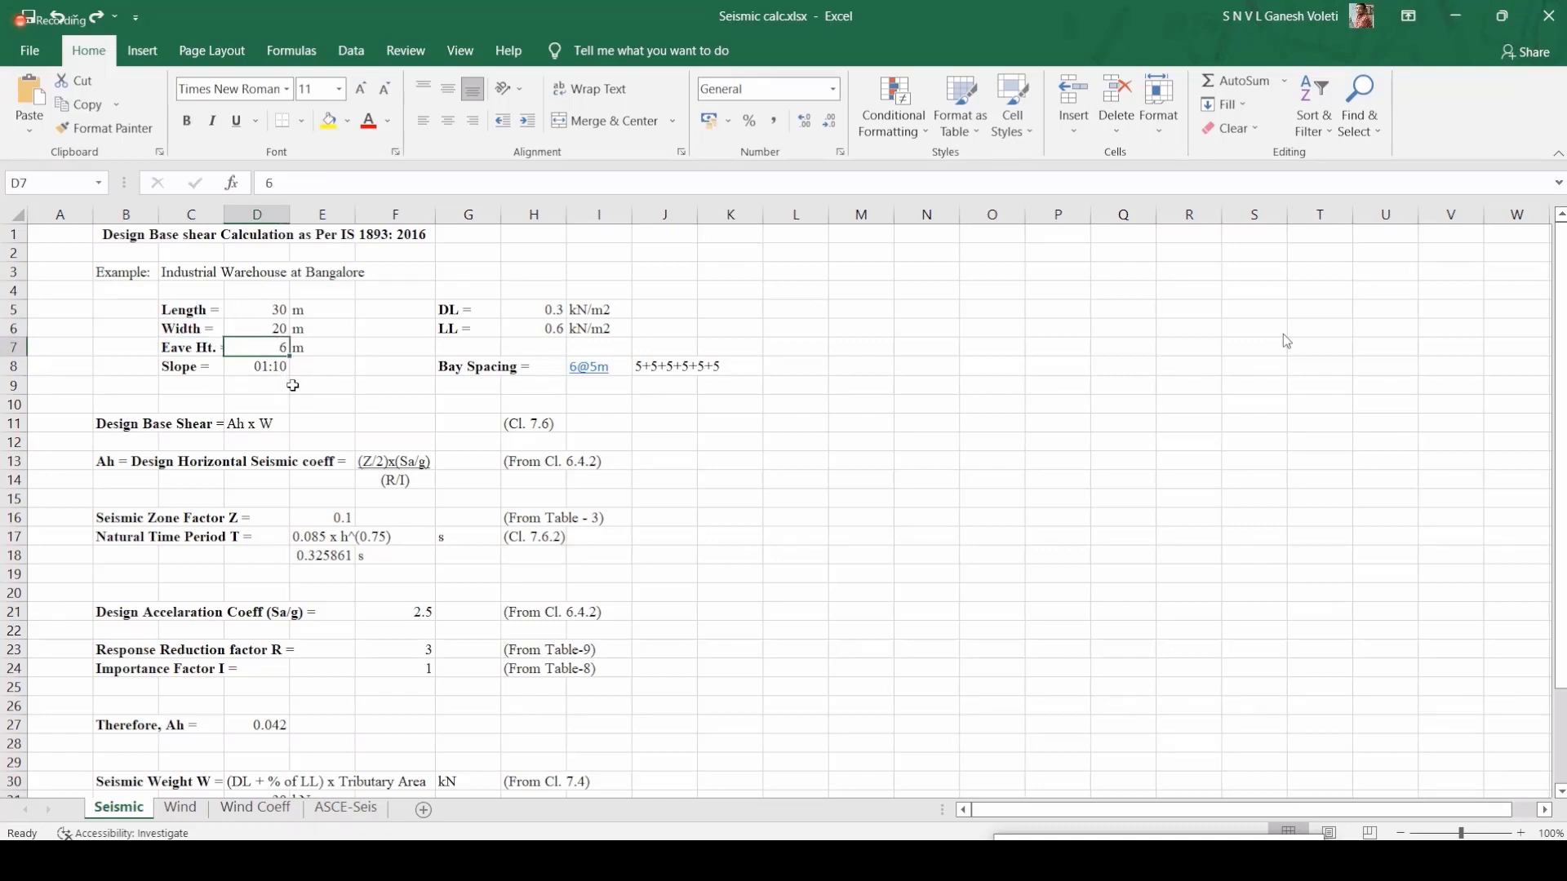
left_click(185, 366)
left_click(257, 367)
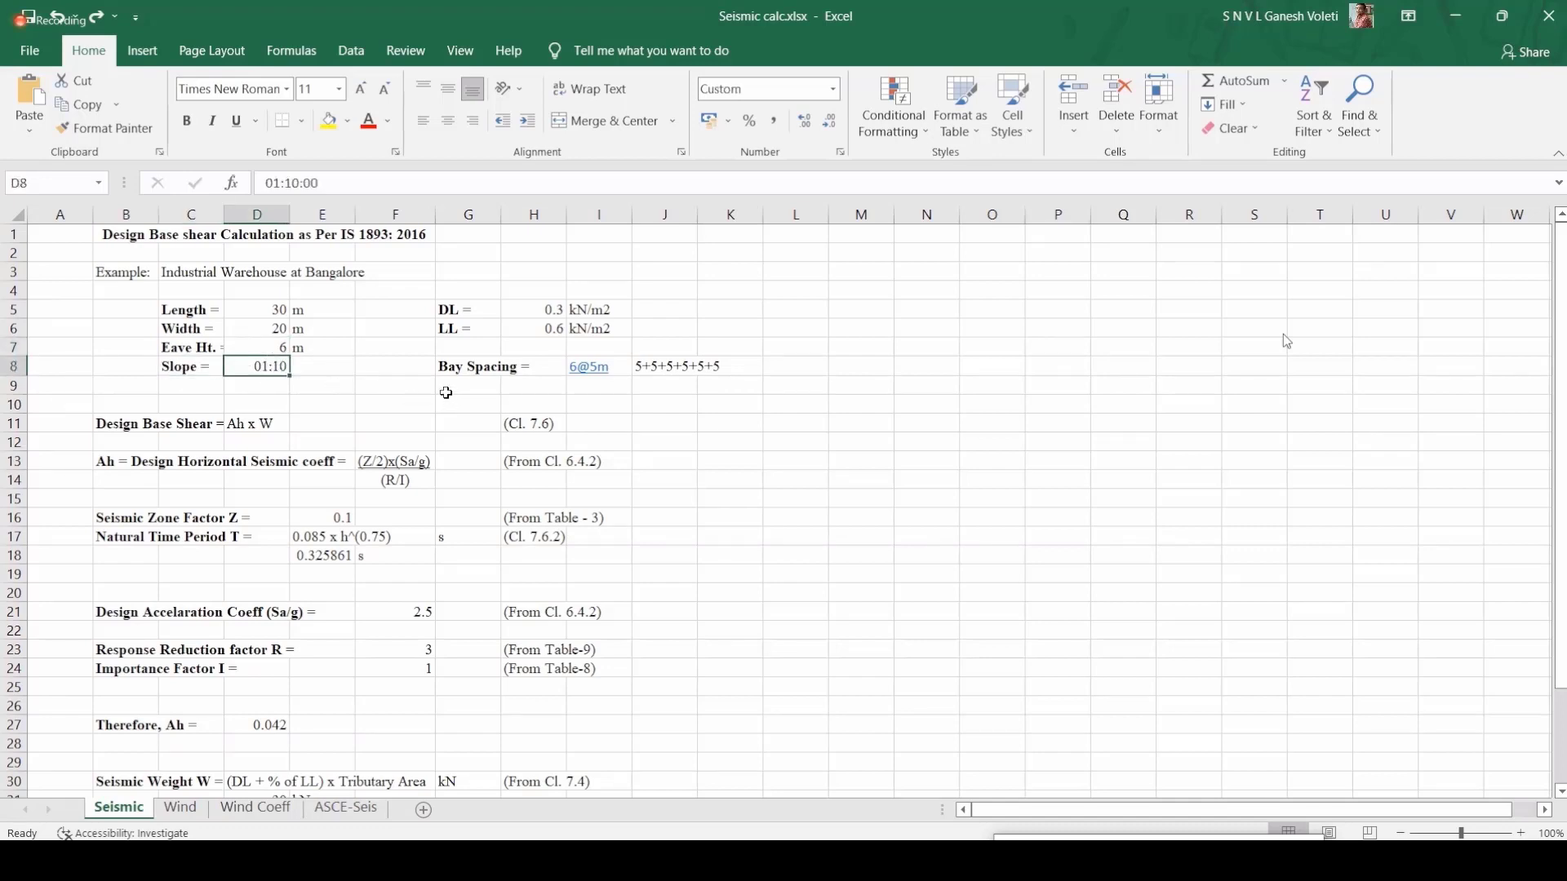
Step: Check the dead and live loads, the bay spacing and the building length on the Seismic sheet
left_click_drag(532, 311, 532, 328)
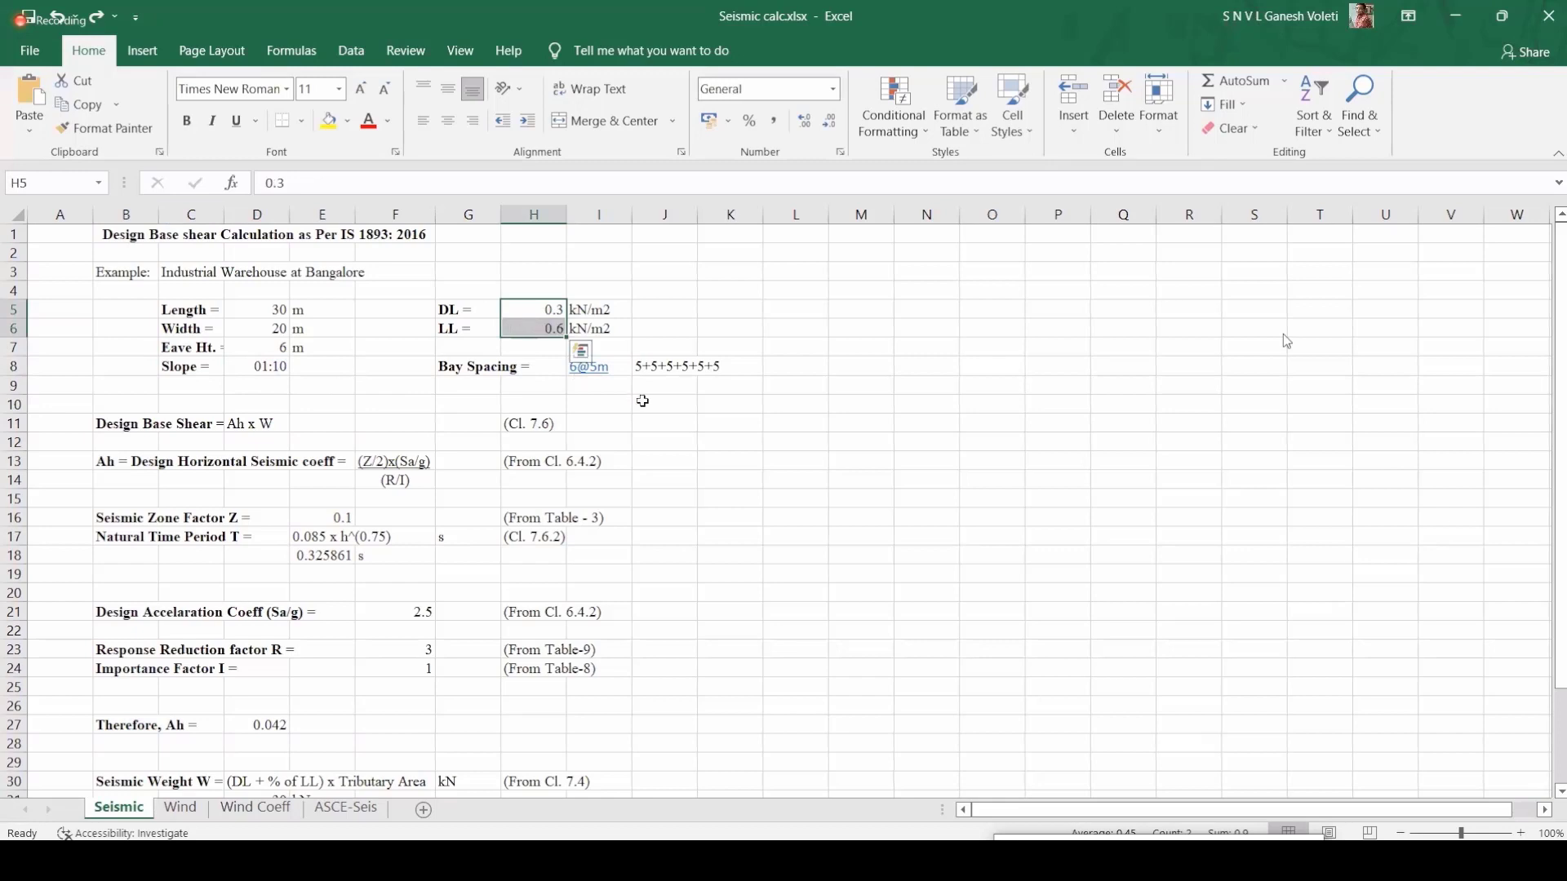
left_click(816, 440)
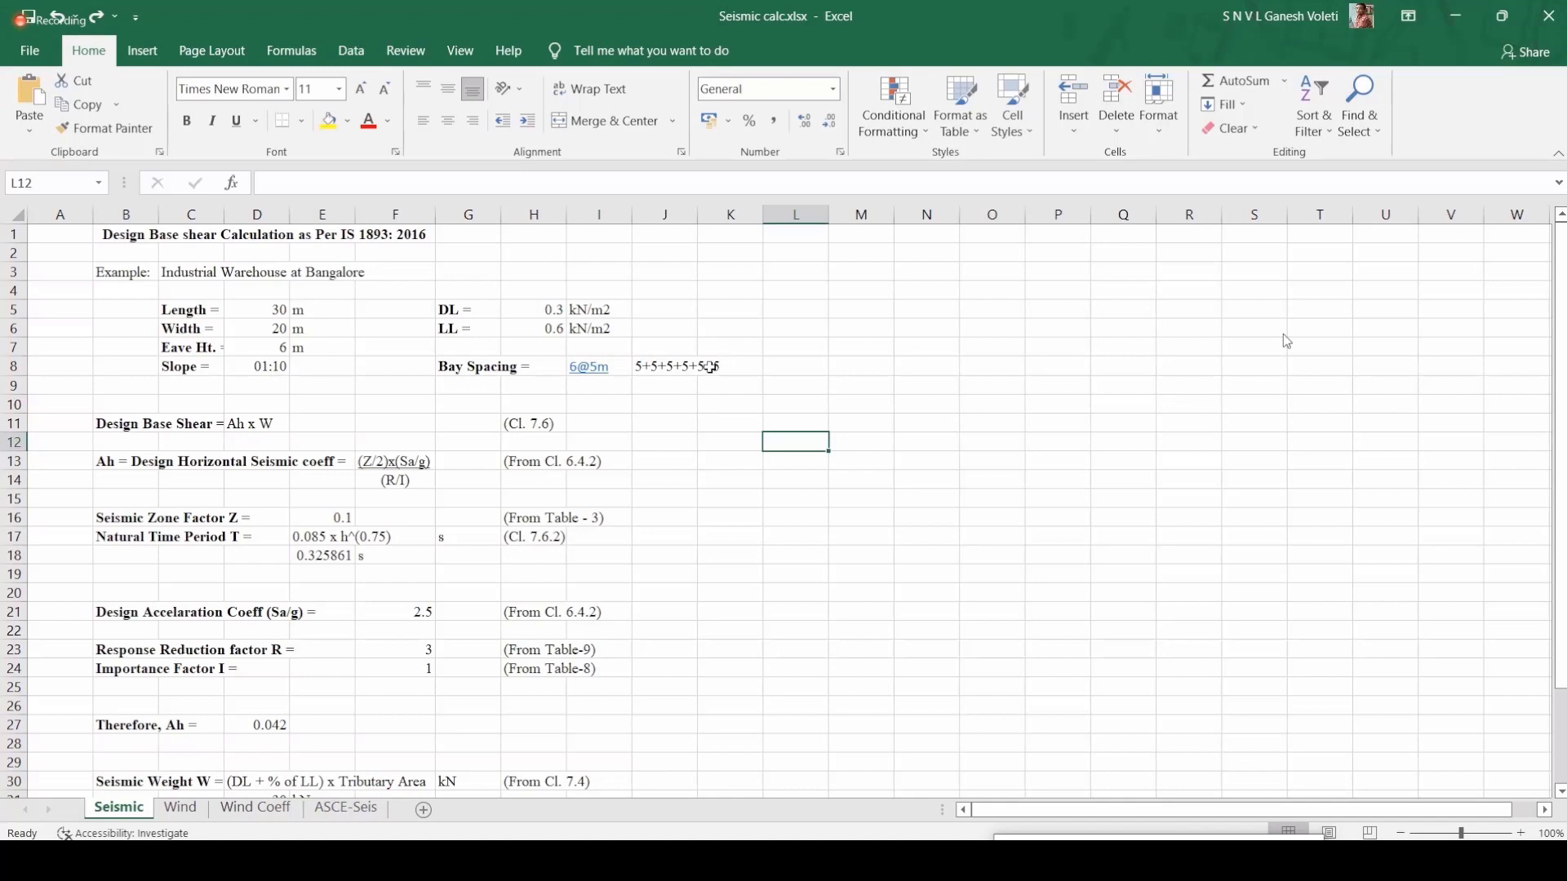
left_click(266, 318)
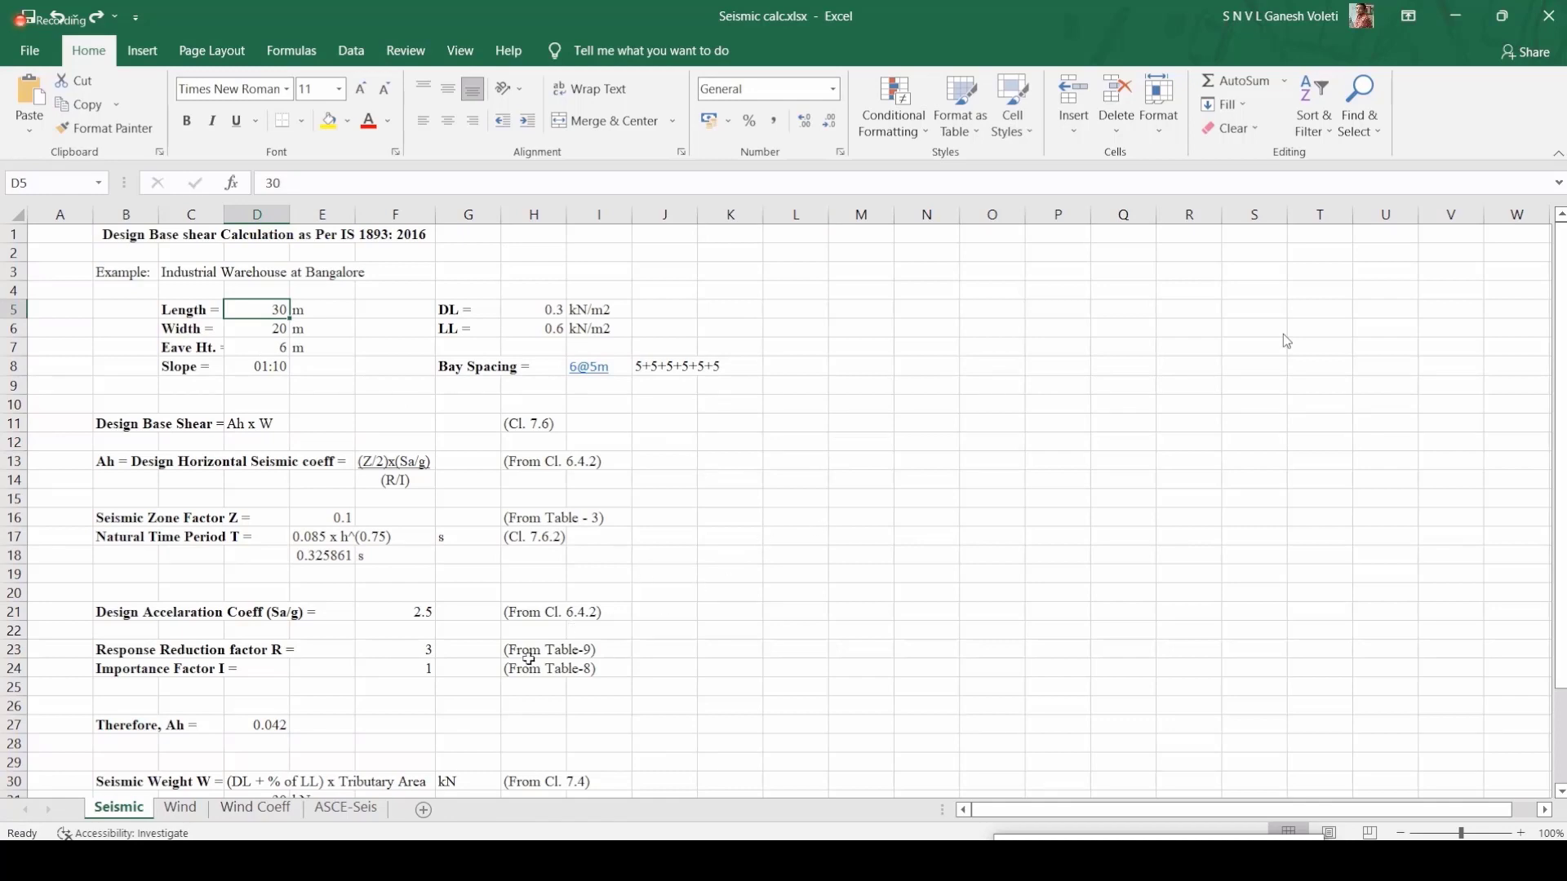
Step: Return to the Wind Coeff sheet, then switch to the IS 875 PDF in Acrobat Reader and examine Table 5's height and plan ratio ranges
left_click(274, 809)
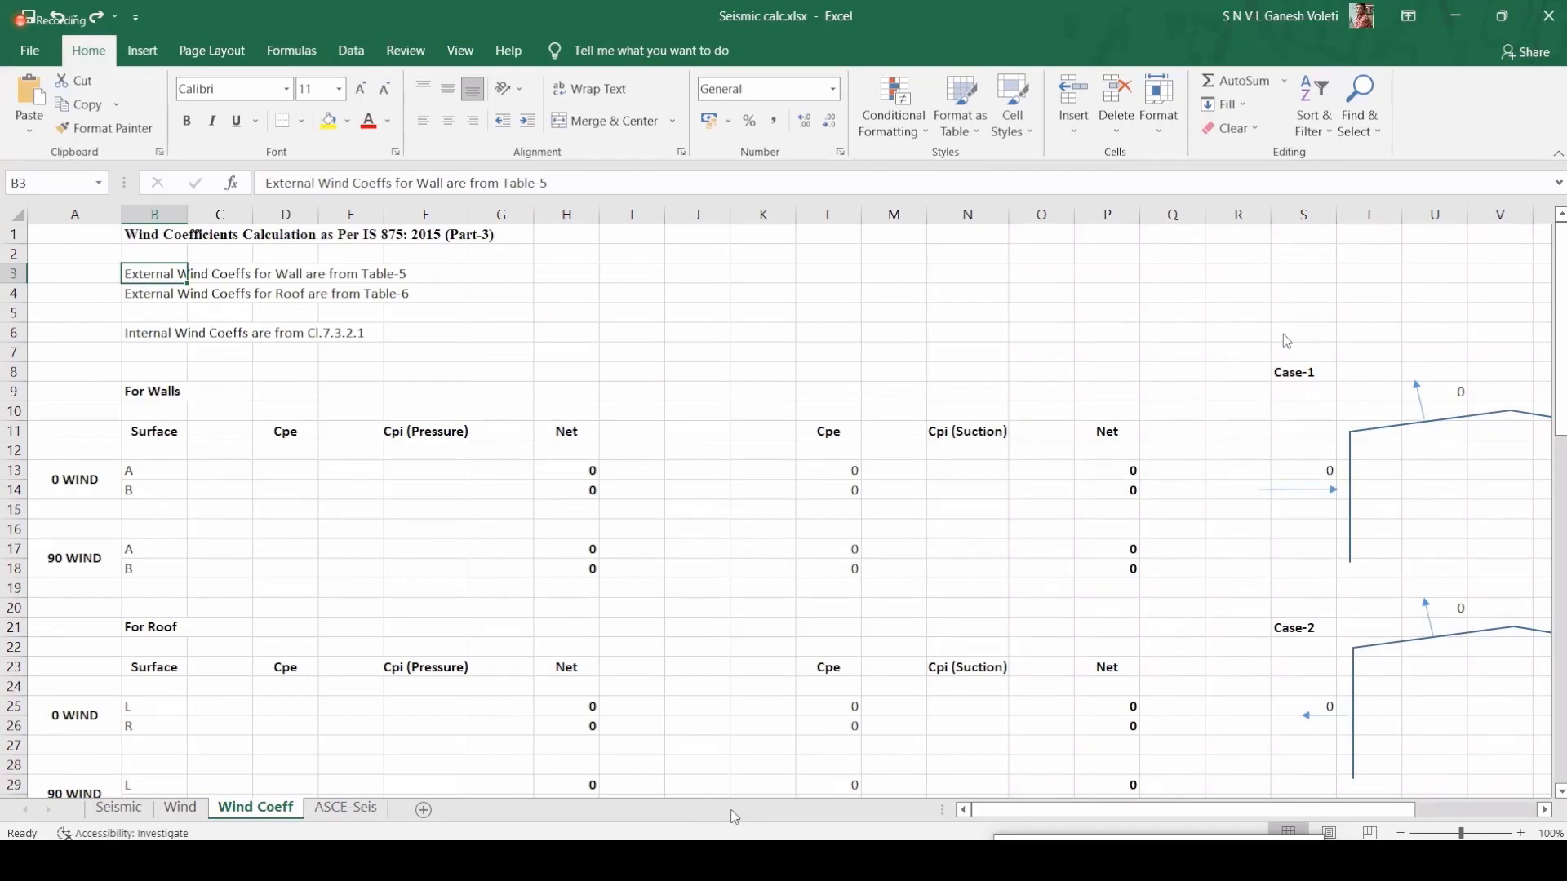
mouse_move(715, 816)
left_click(674, 784)
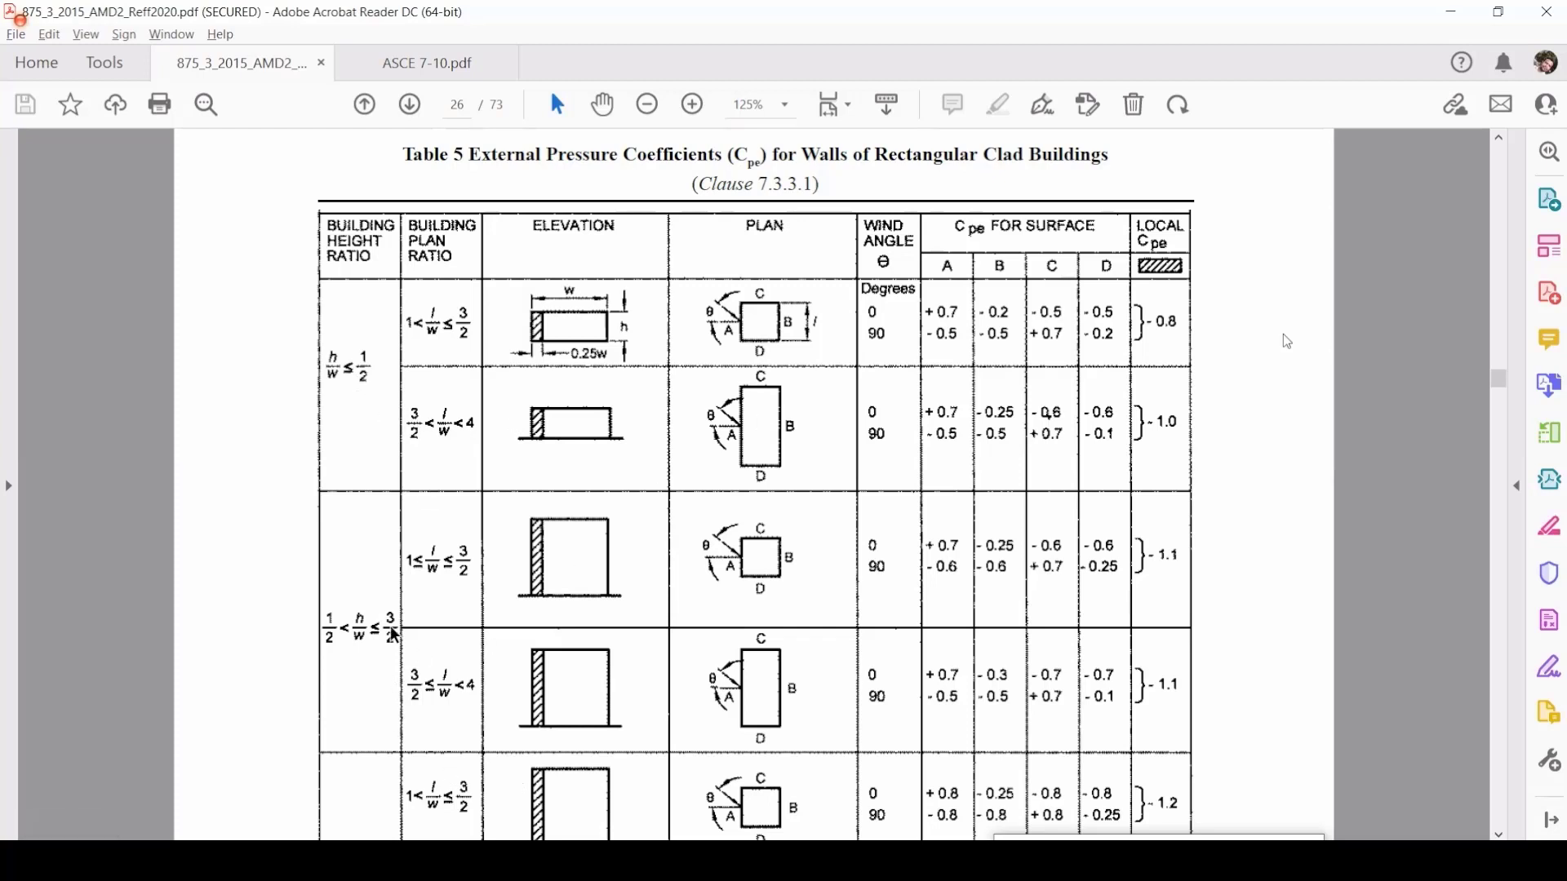
scroll(394, 635, "down", 1)
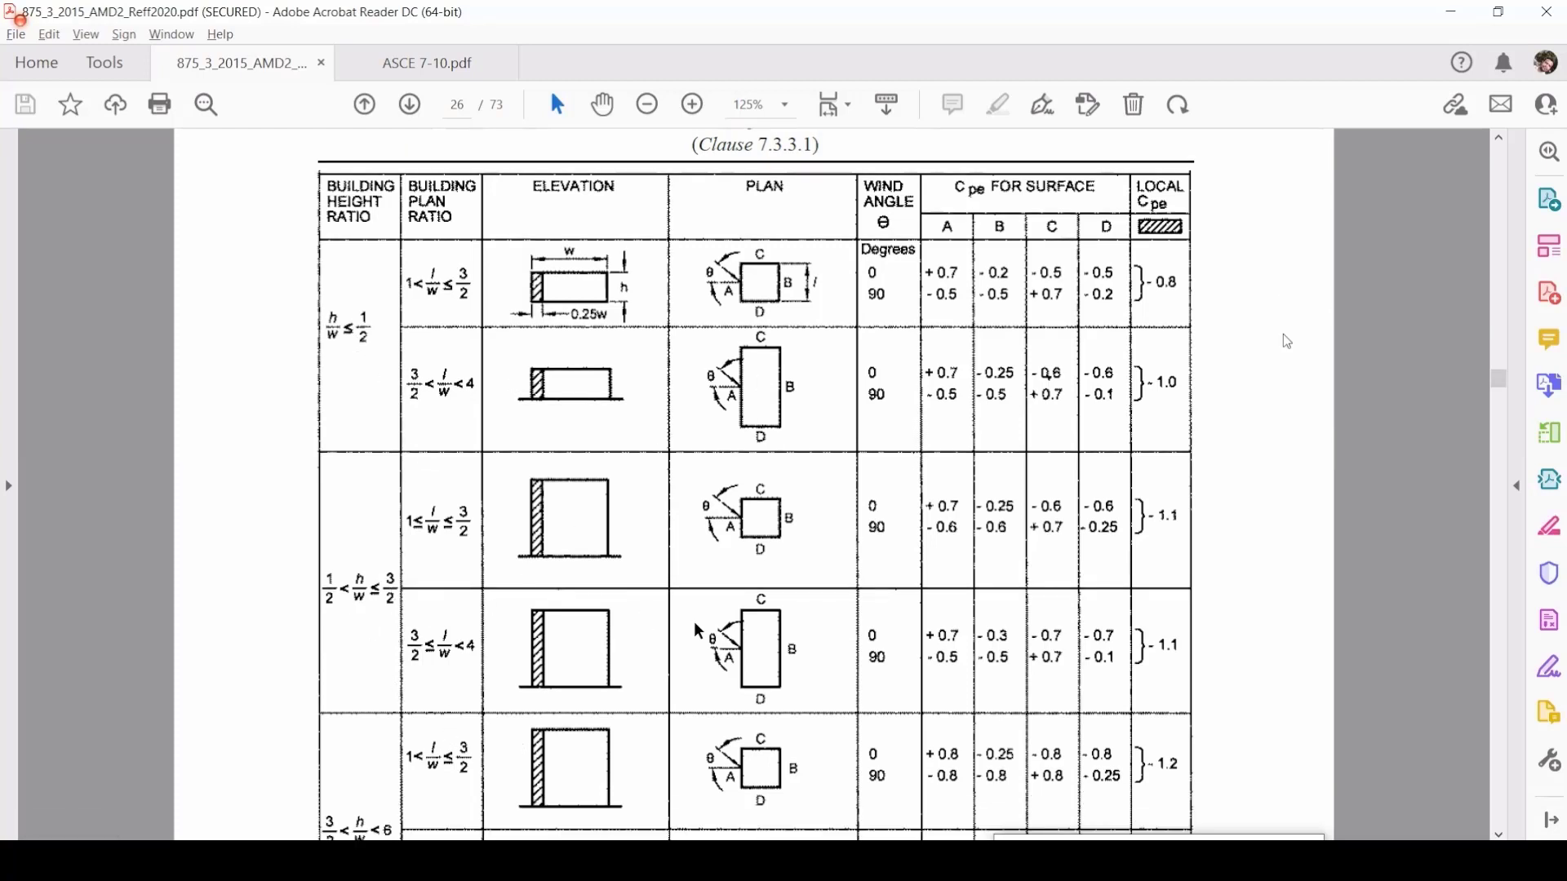
scroll(587, 677, "down", 3)
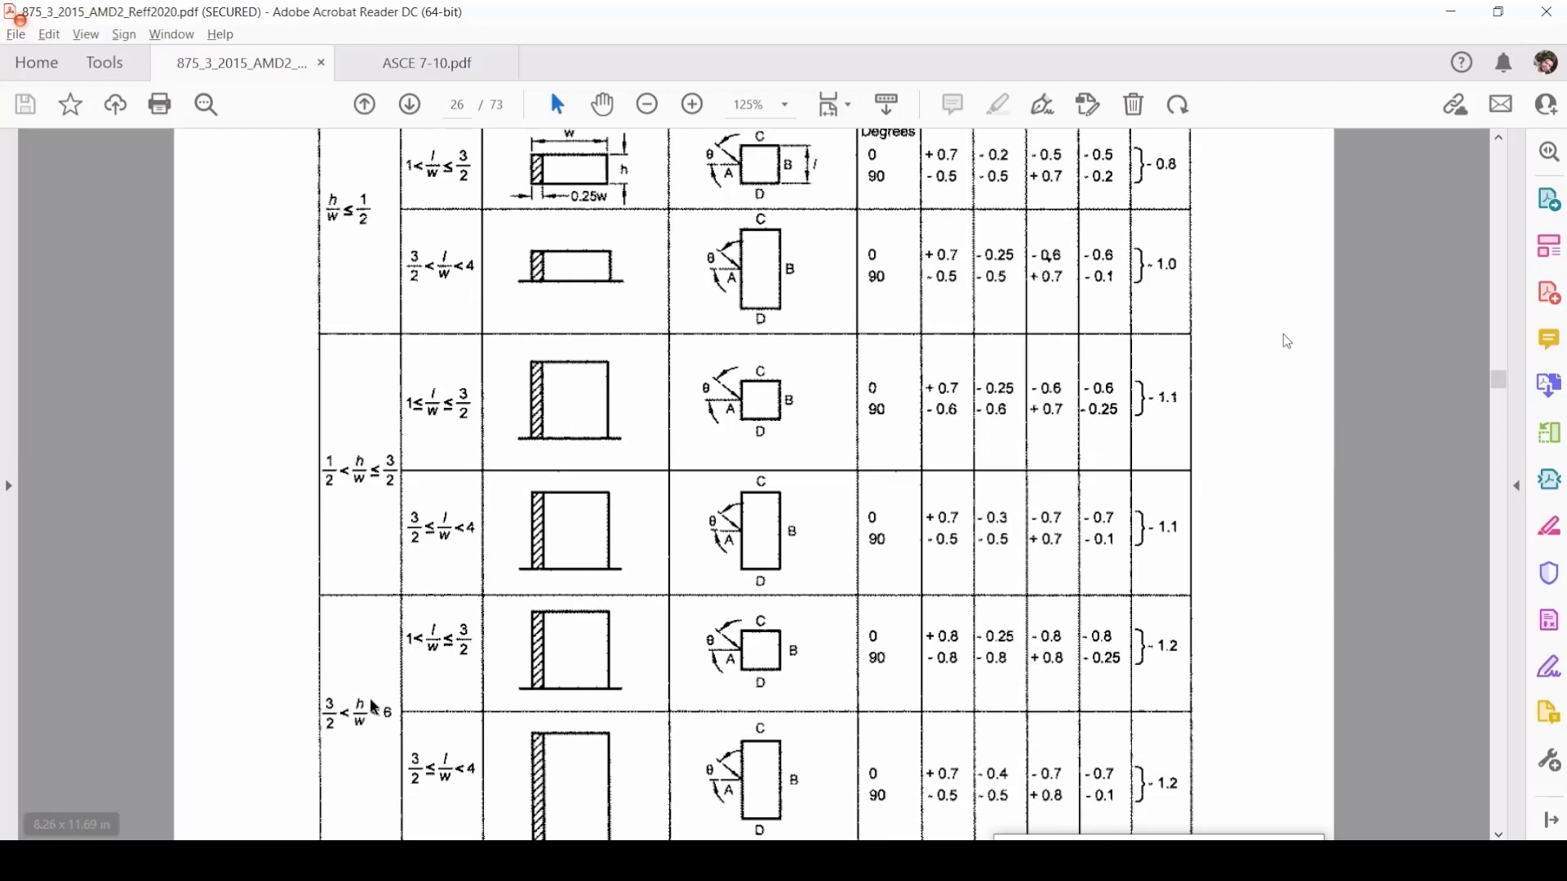
scroll(527, 639, "down", 3)
scroll(526, 639, "up", 6)
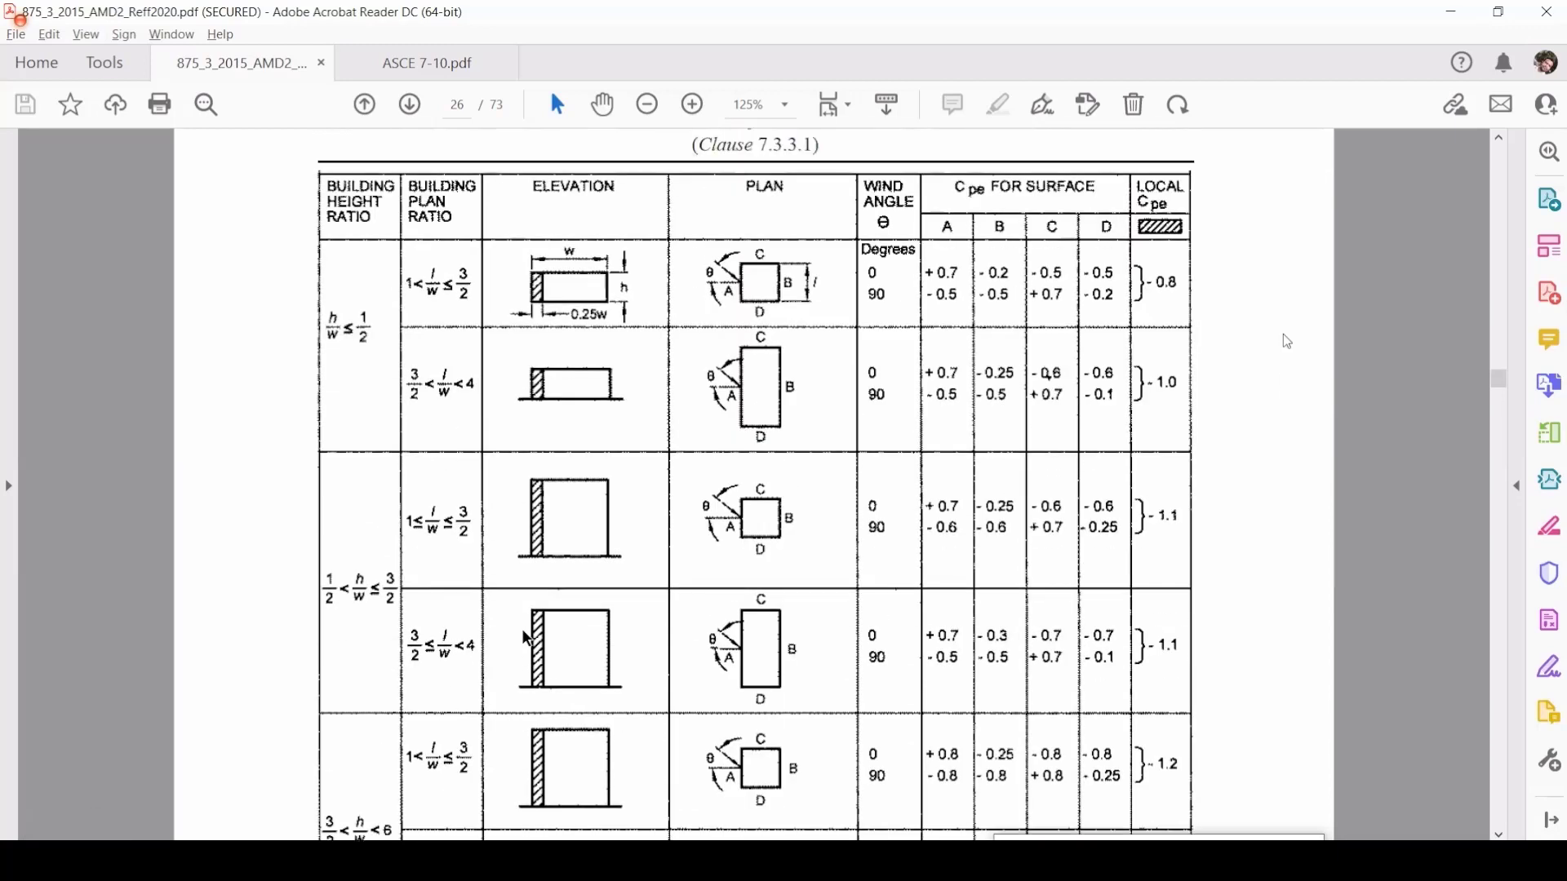
scroll(526, 639, "up", 1)
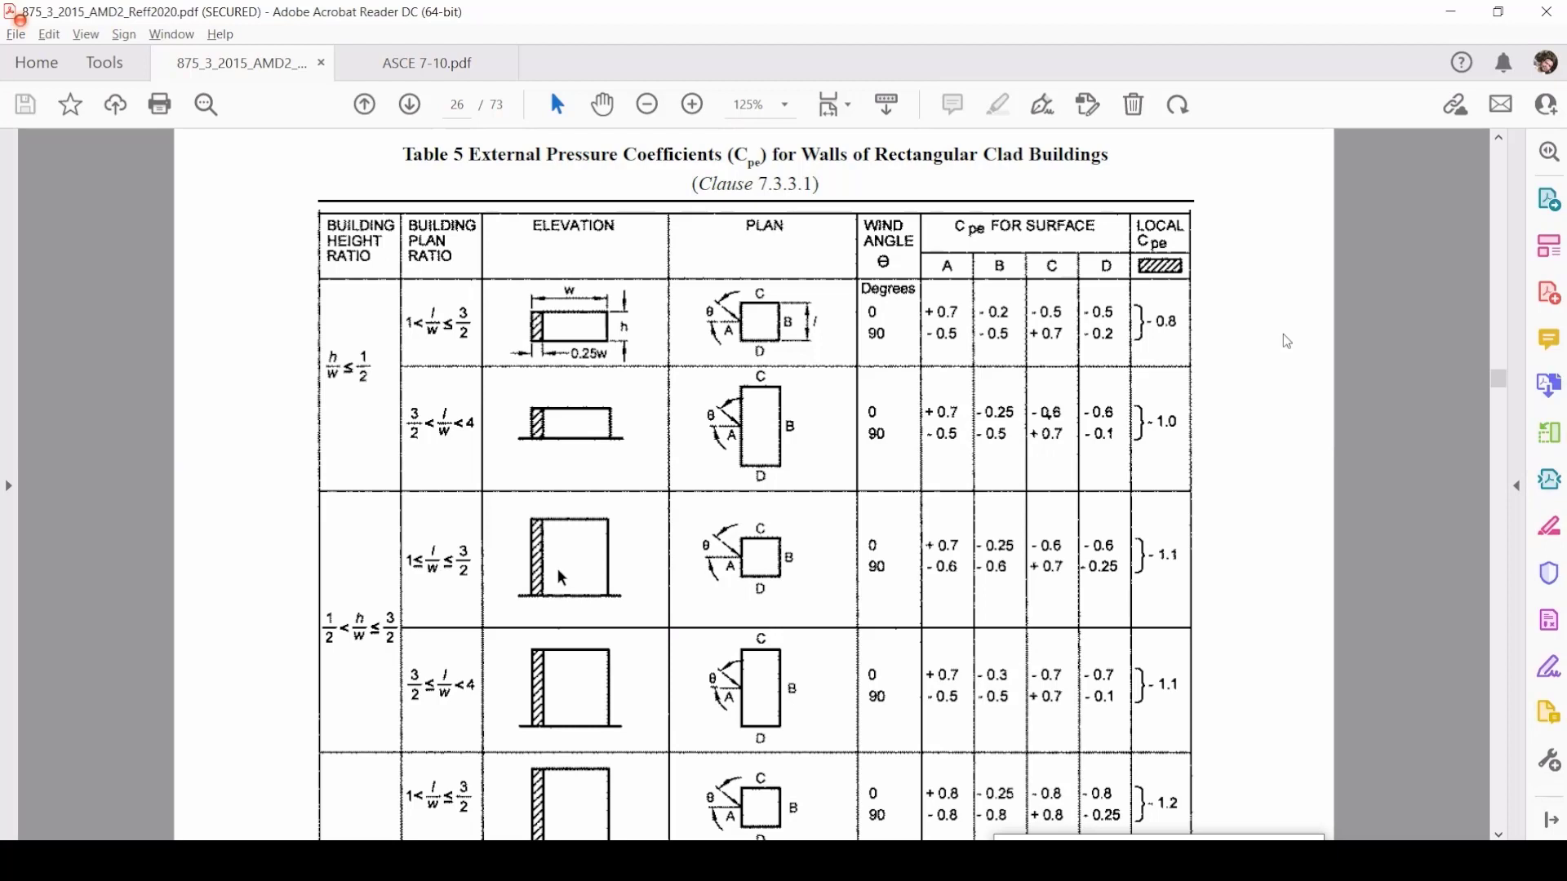
Step: Calculate the warehouse's height-to-width ratio as 6 ÷ 20 in Calculator and compare it with the h/w ranges of Table 5 in the PDF
key("super+r")
key("Escape")
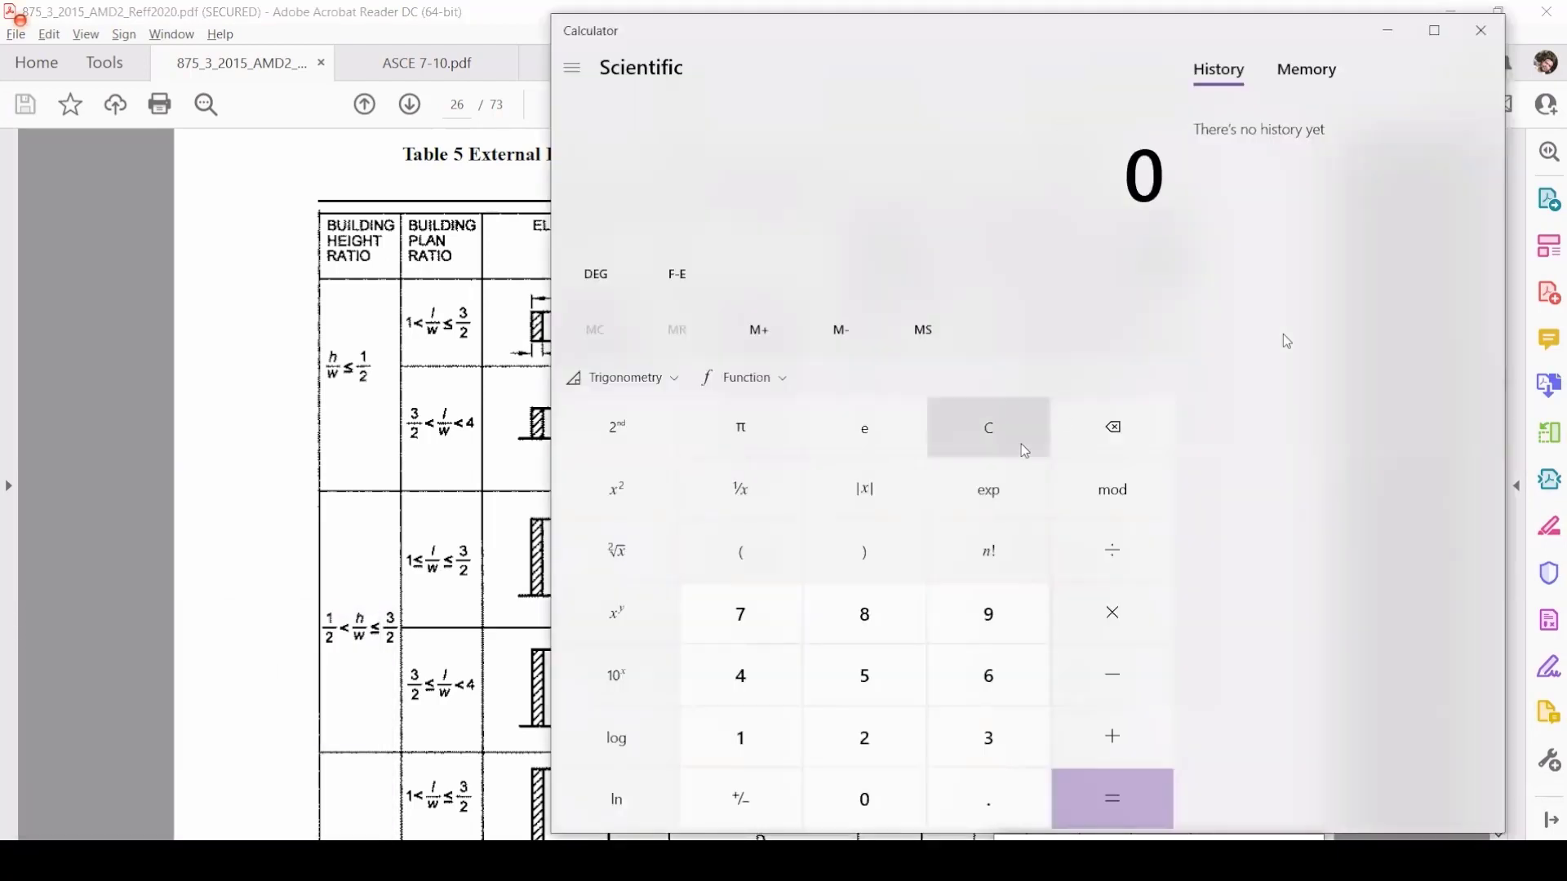
key("6")
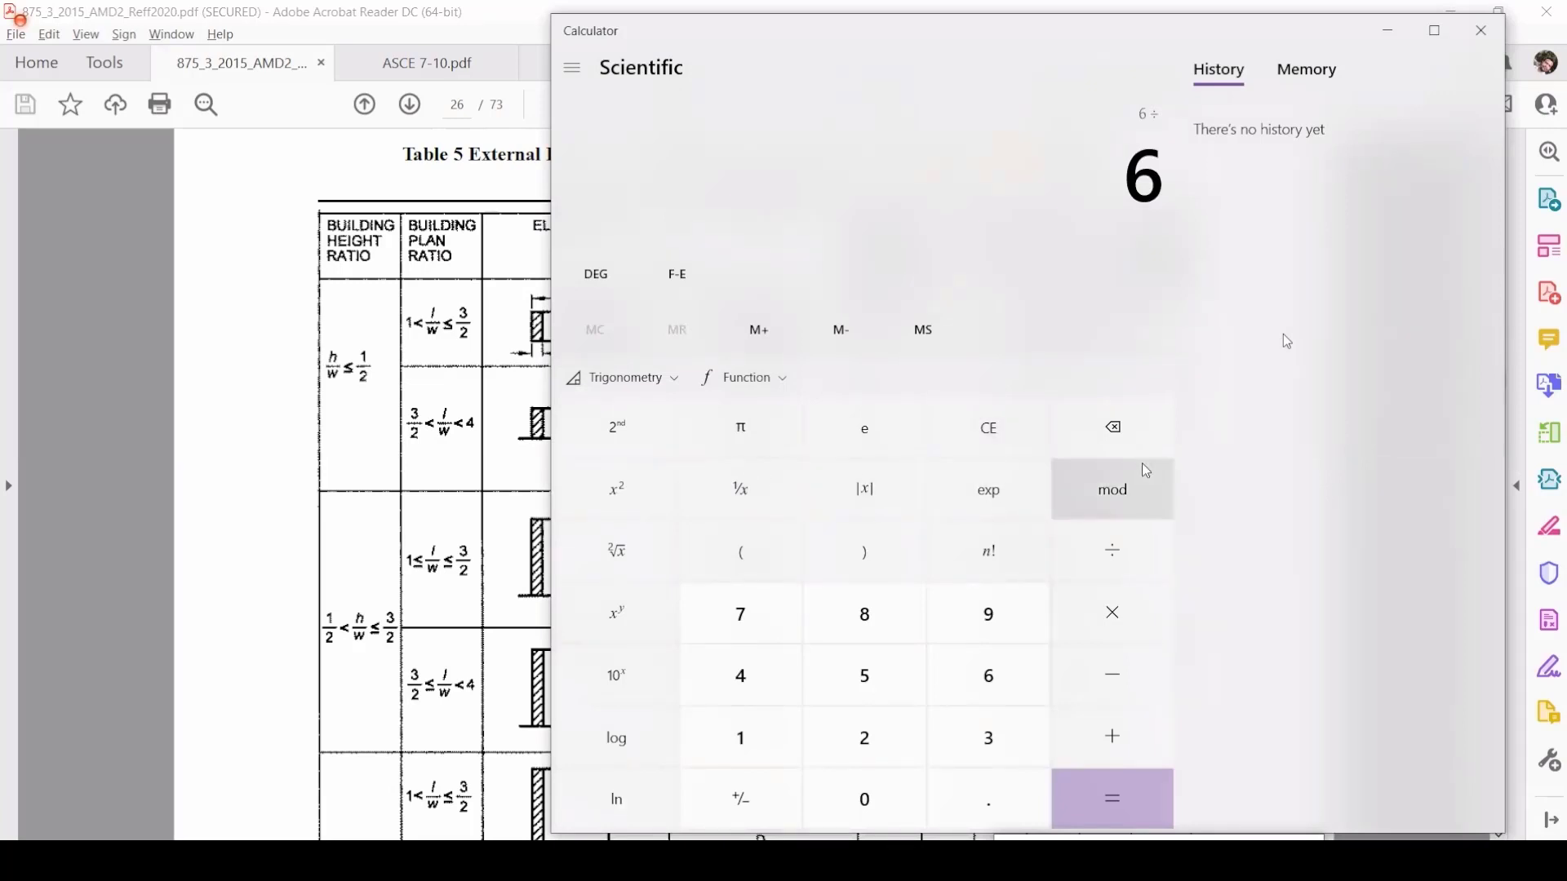
key("2")
key("0")
key("Return")
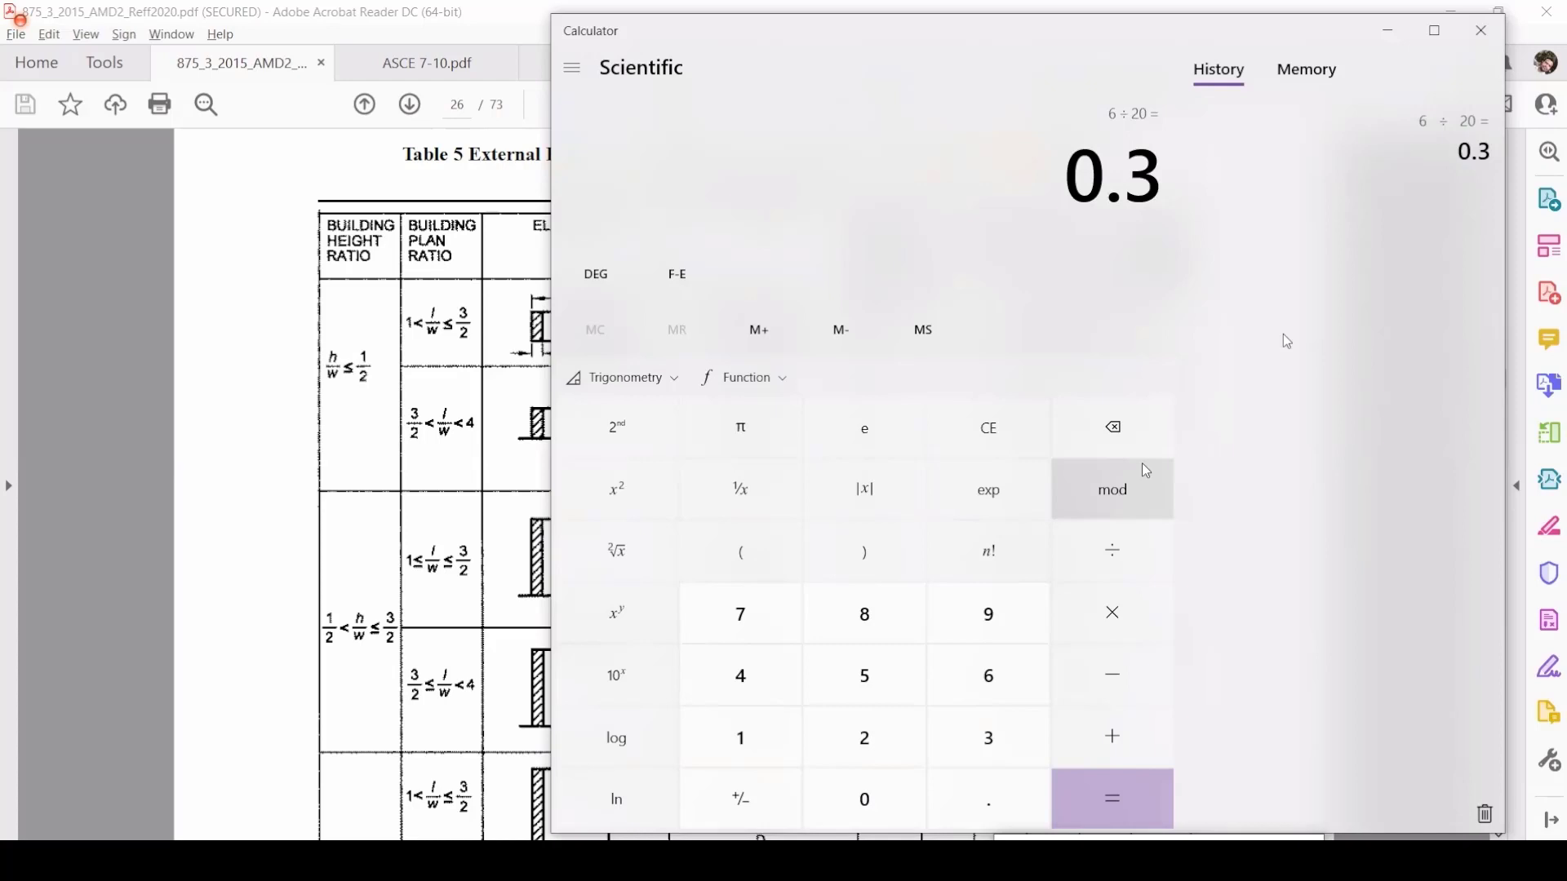
left_click(377, 382)
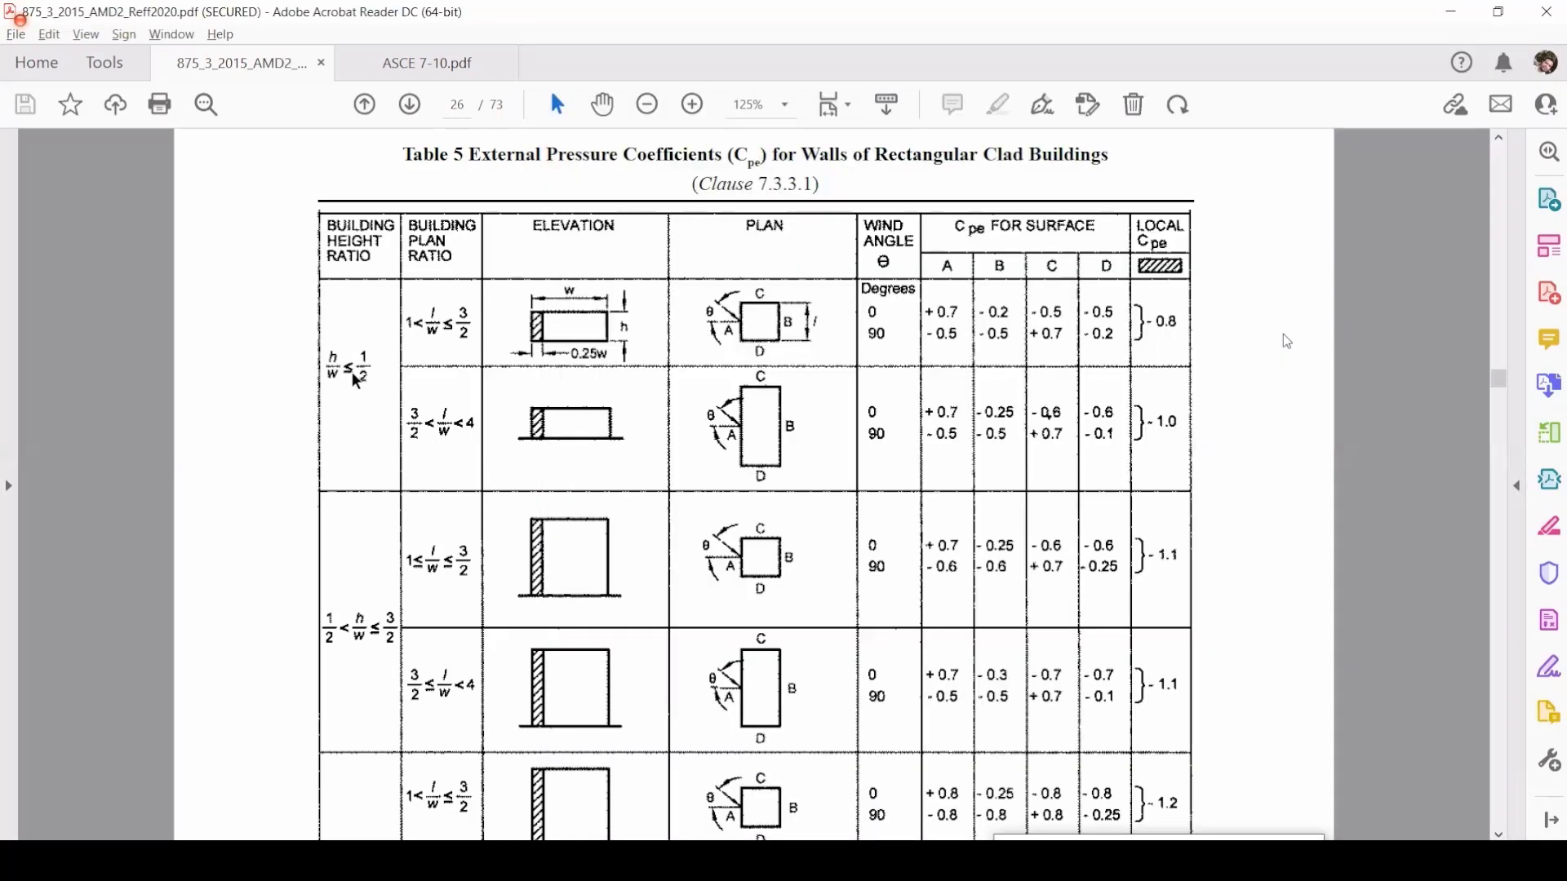
key("alt+Tab")
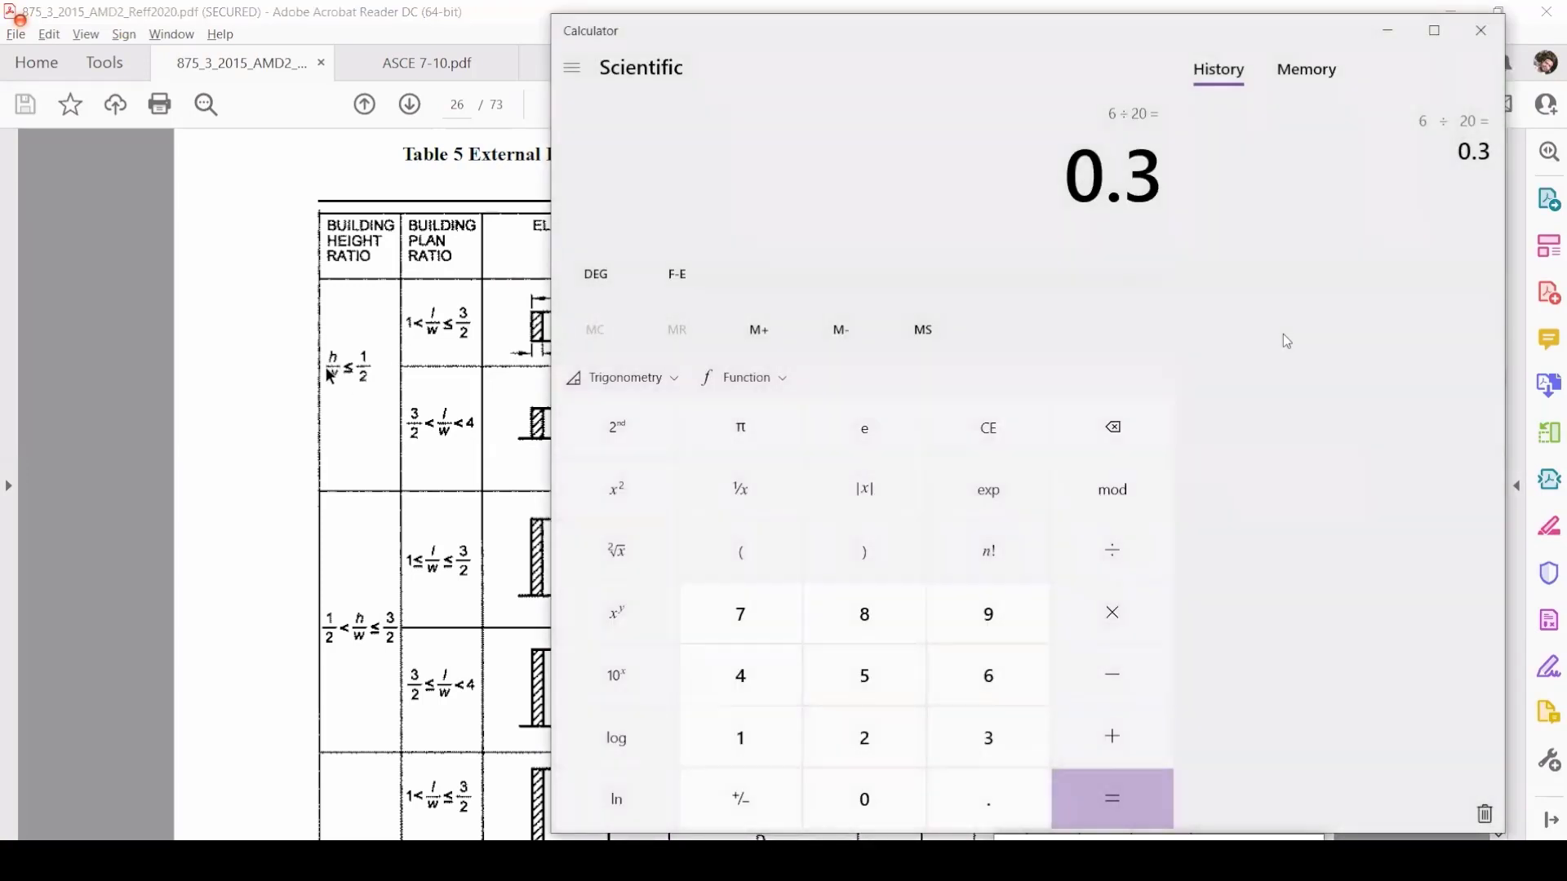
left_click(377, 375)
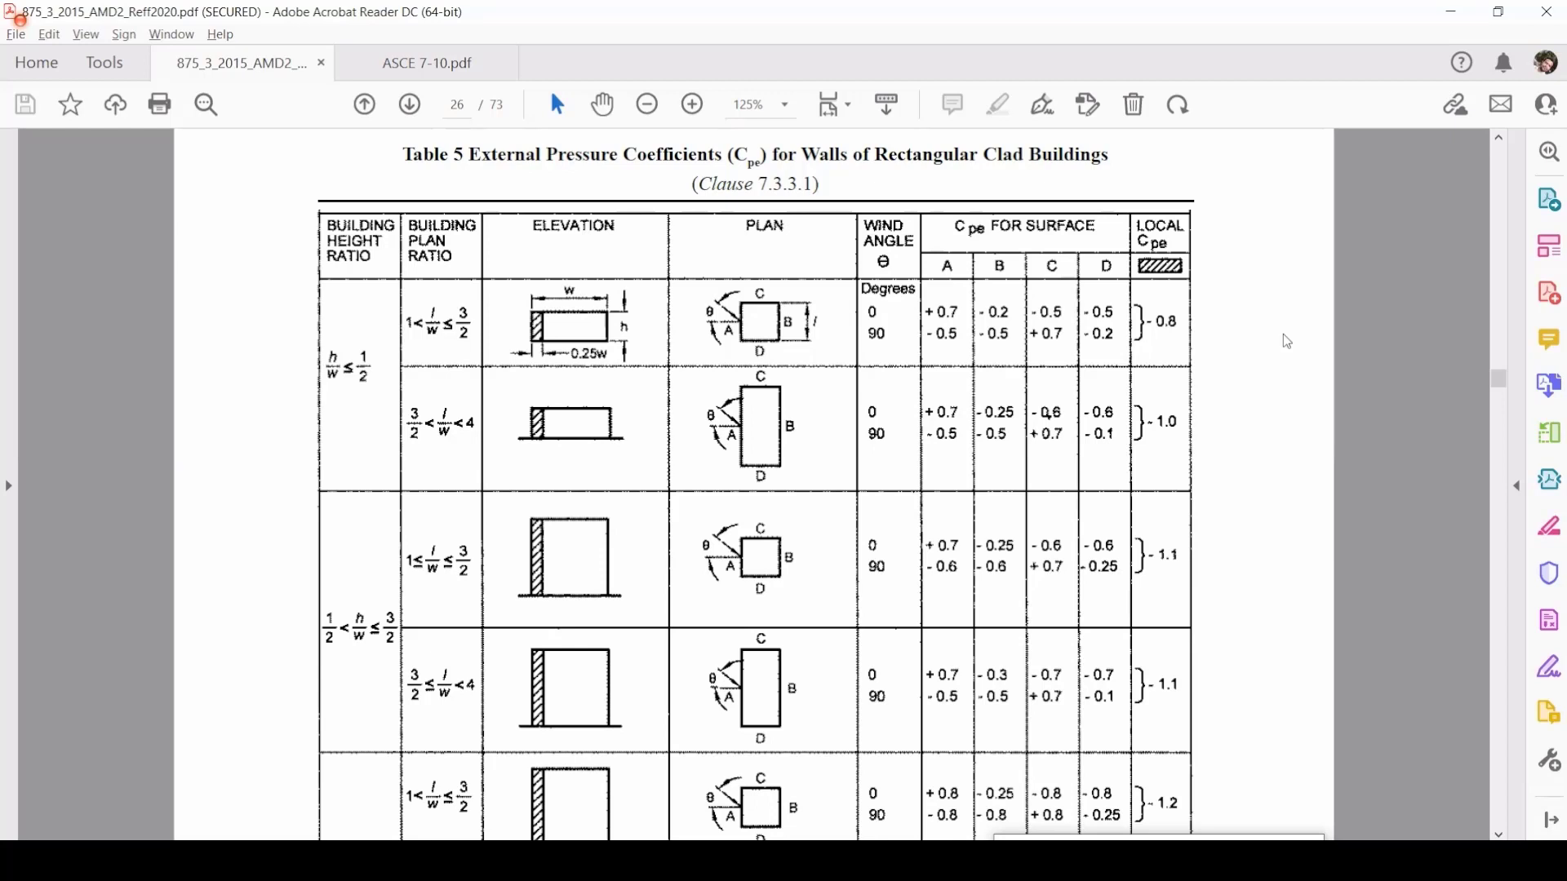
Step: Switch to Excel and check the warehouse's length and width on the Seismic sheet
mouse_move(730, 861)
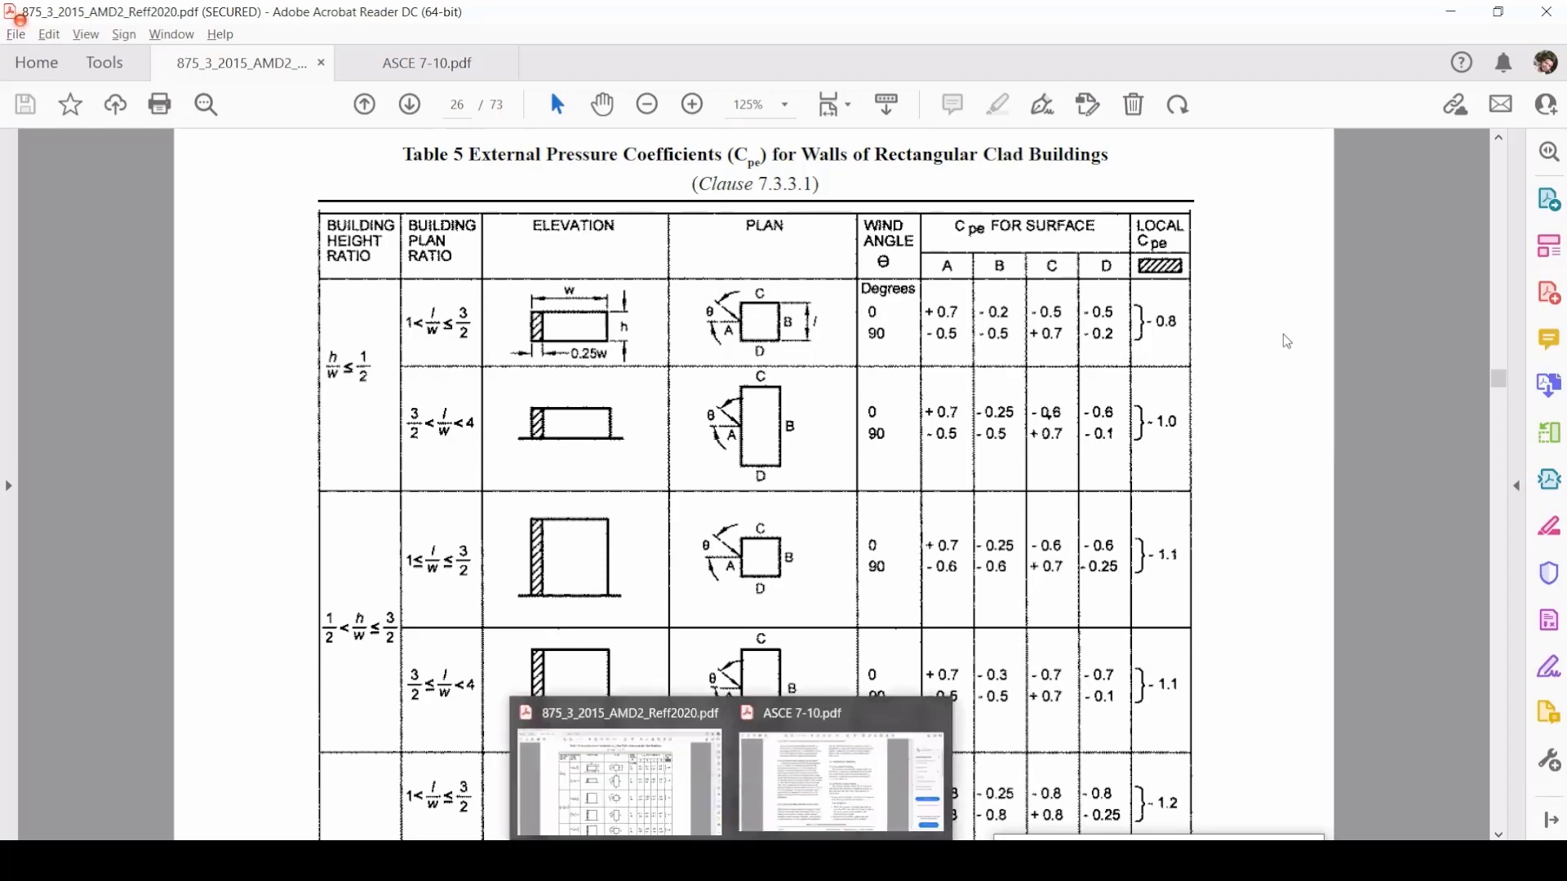
left_click(684, 861)
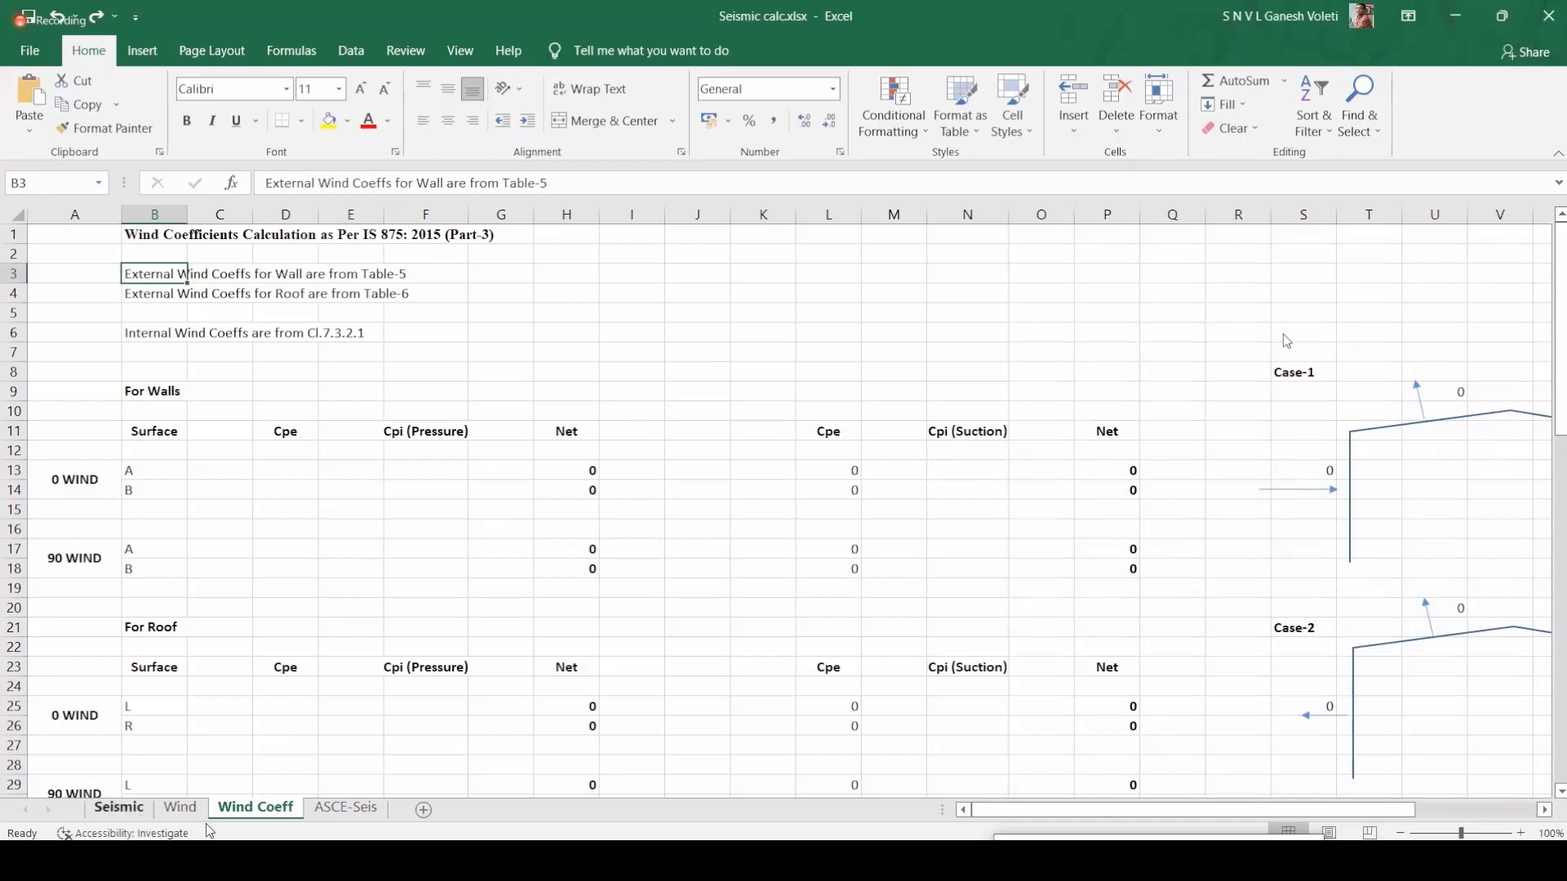
left_click(137, 810)
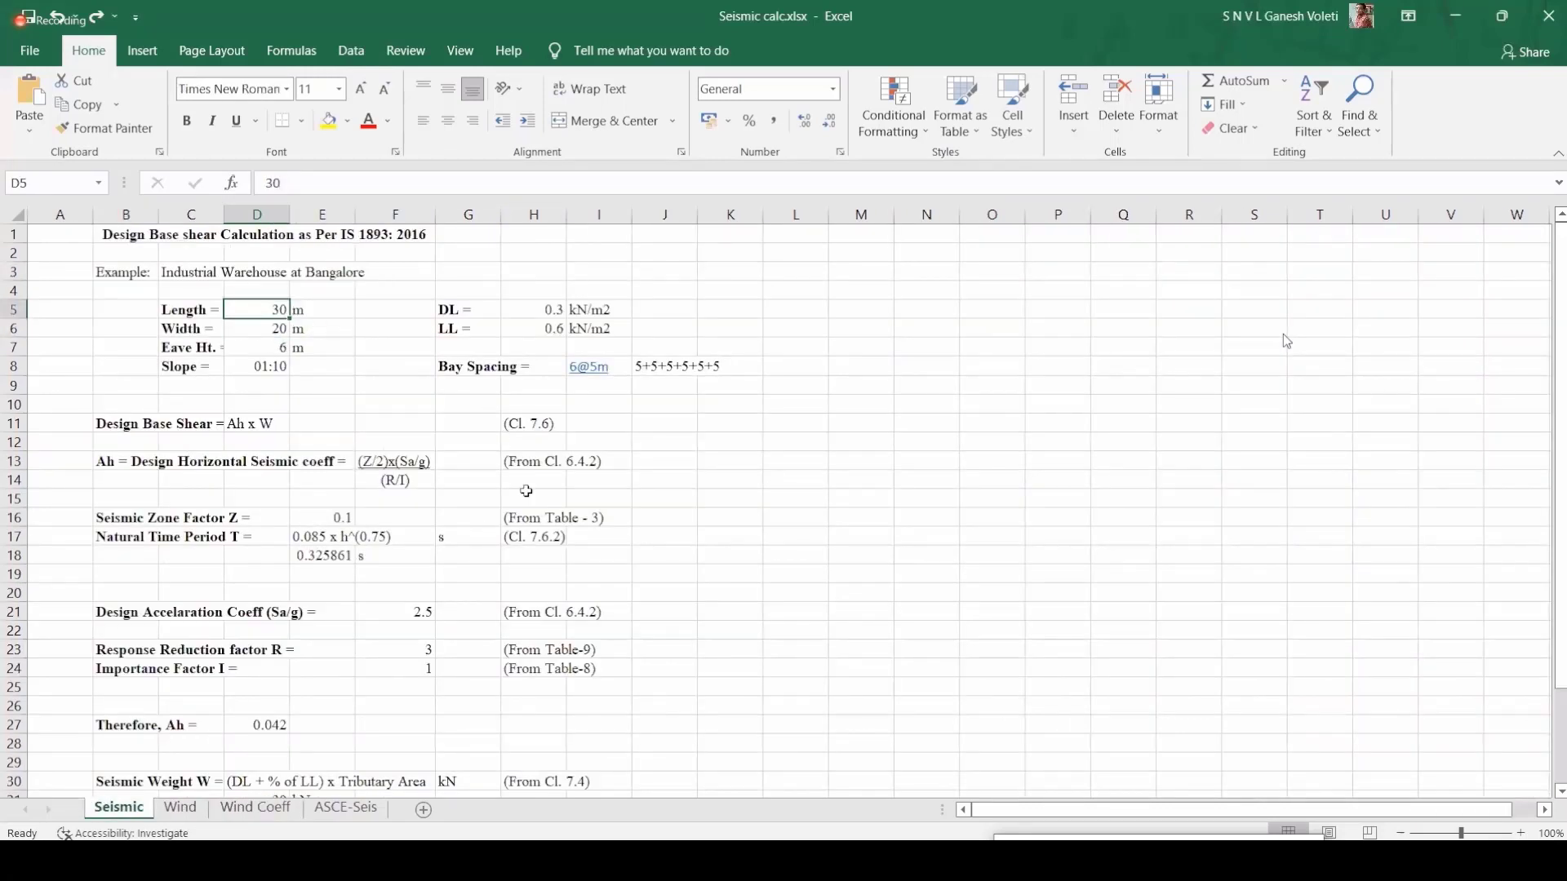
Step: Calculate the length-to-width ratio as 30 ÷ 20 in Calculator and check it against the l/w ranges of Table 5 in the PDF
key("alt+Tab")
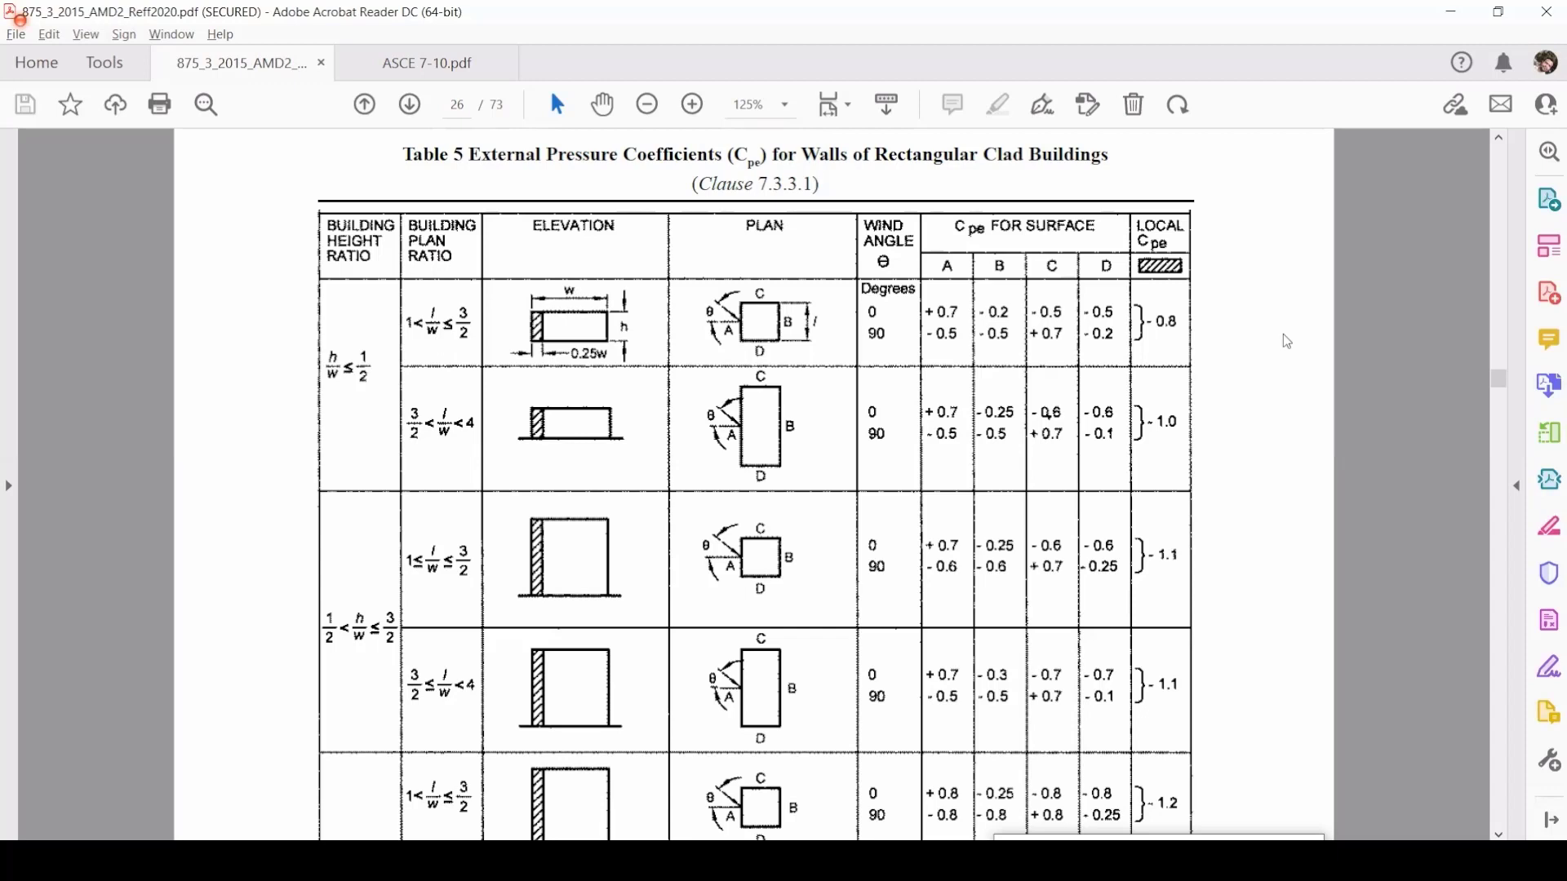
key("alt+Tab")
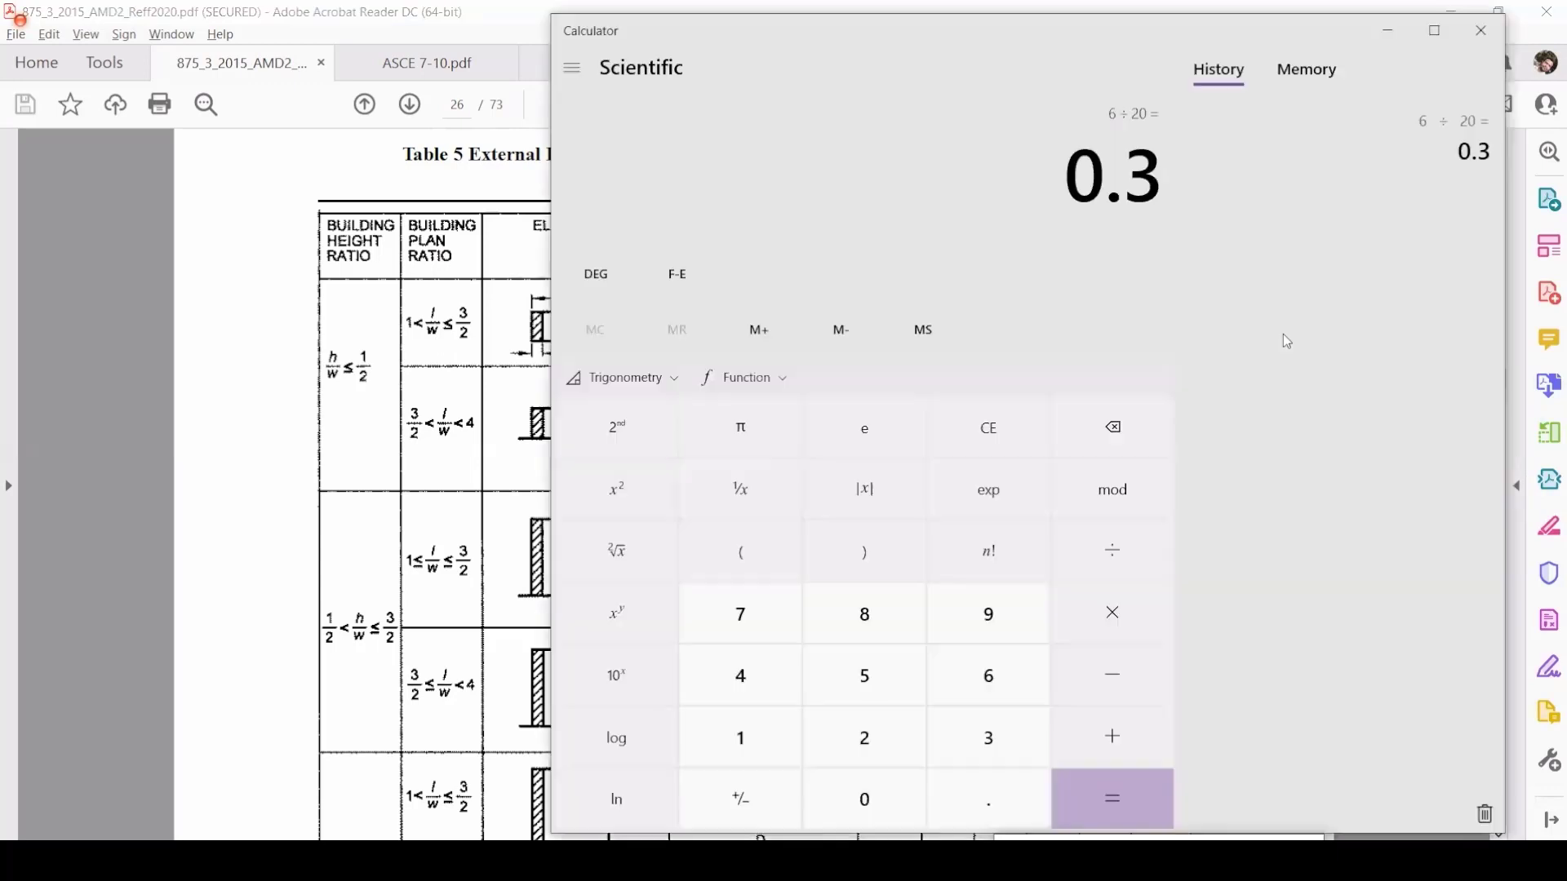
type("30")
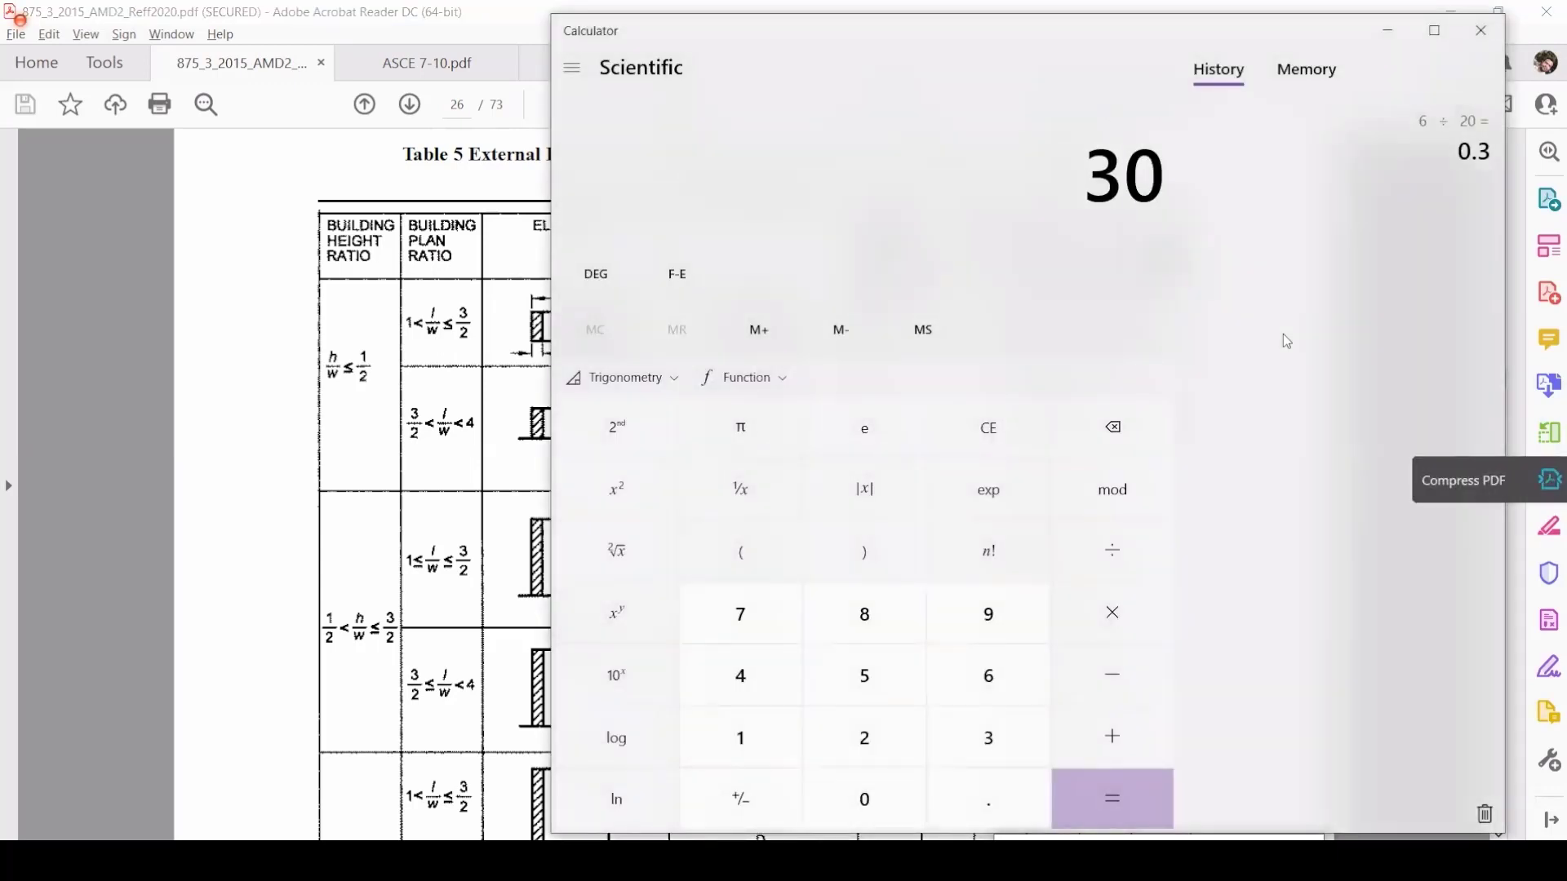
type("/20")
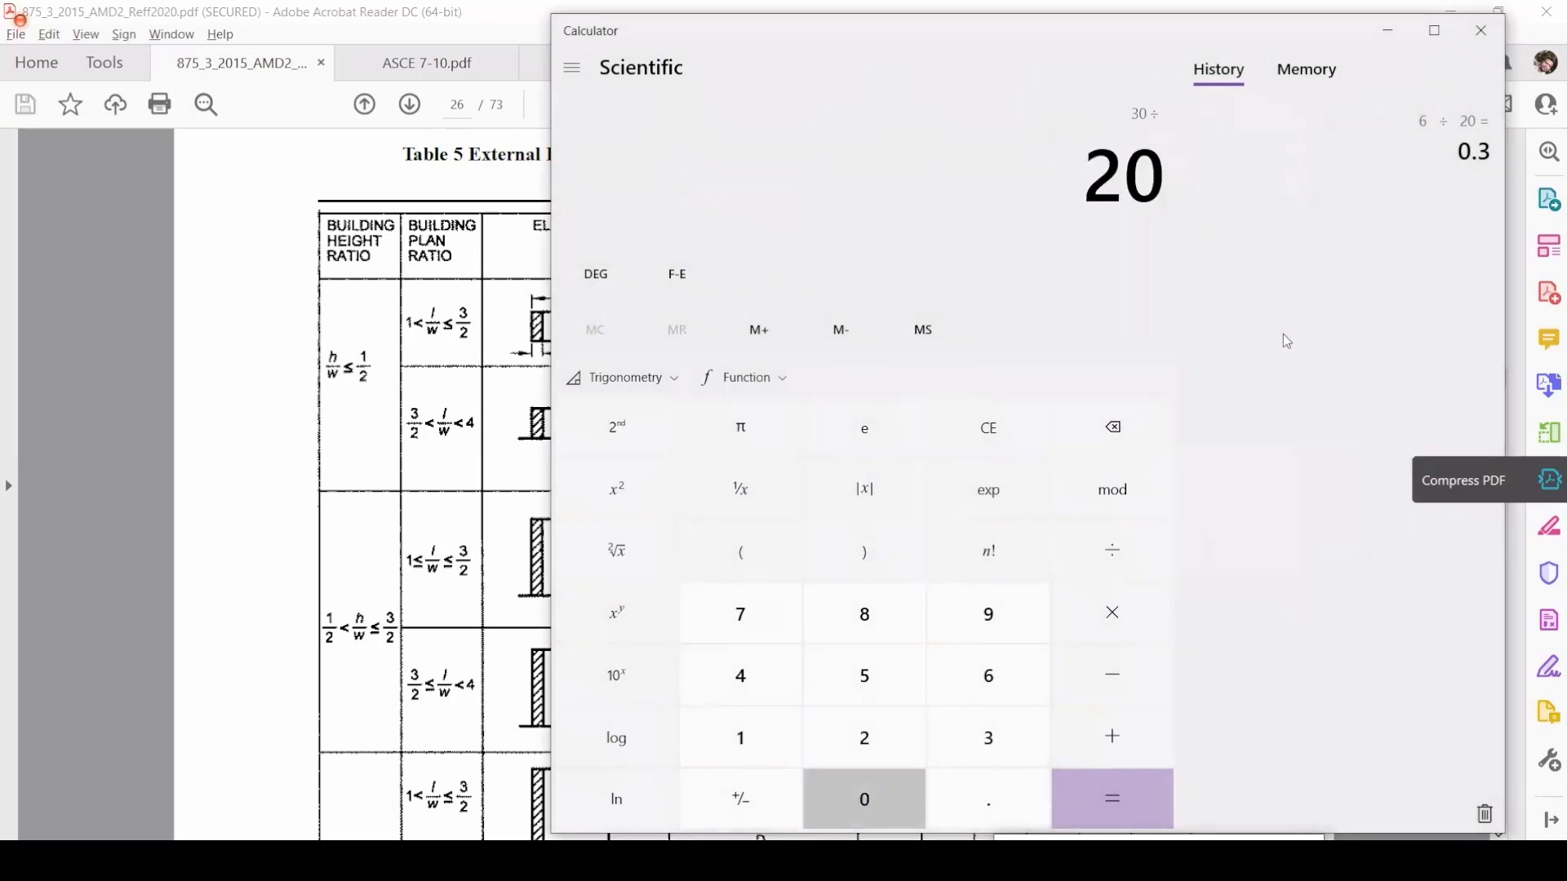
key("Return")
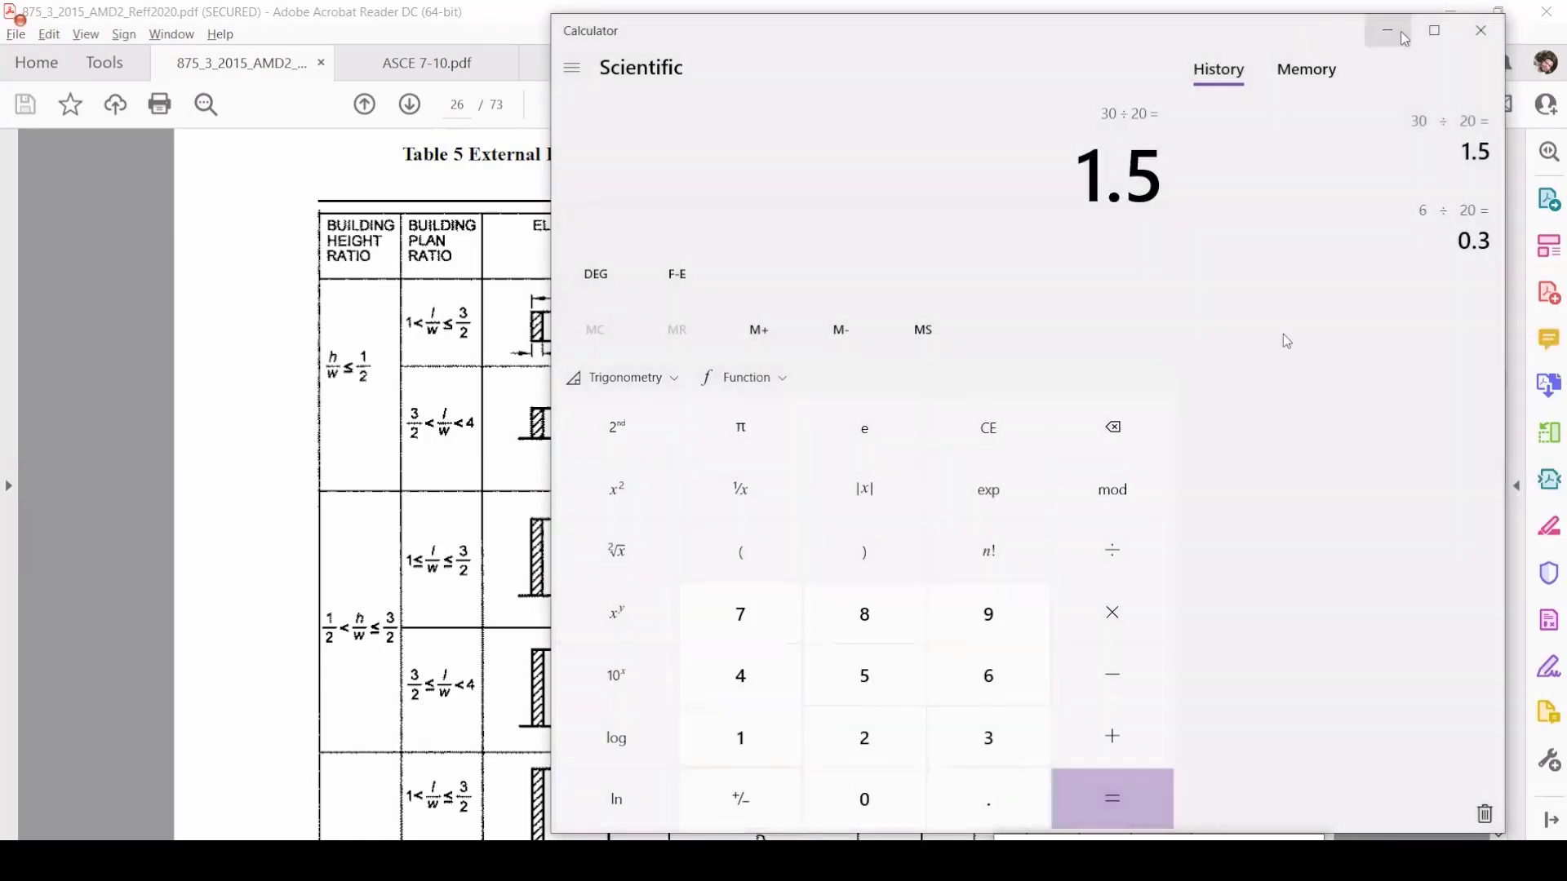
left_click(1387, 30)
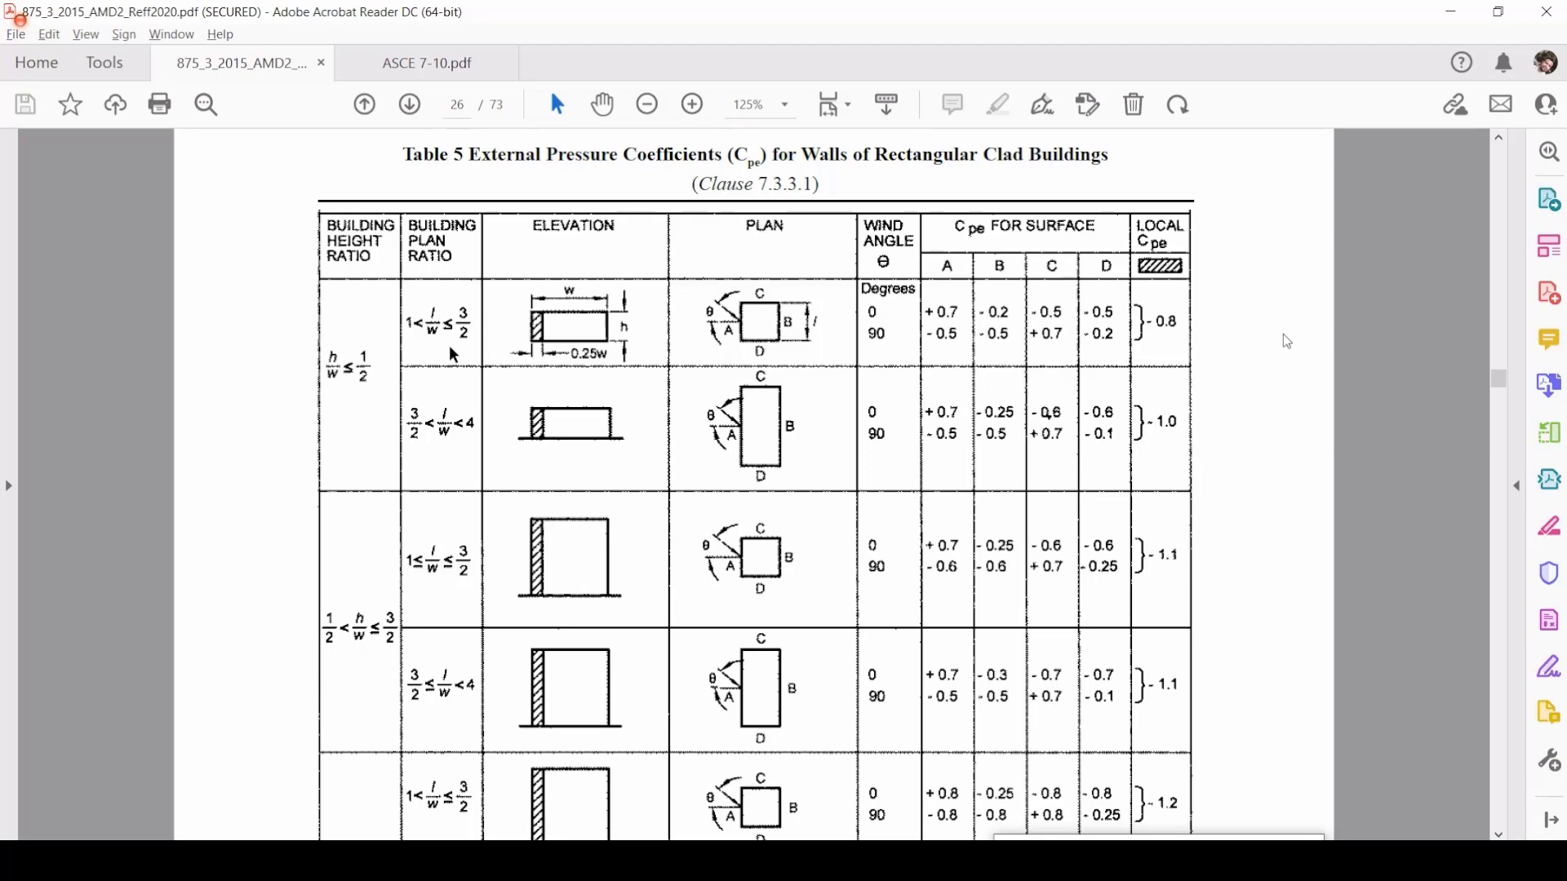
scroll(436, 341, "up", 1)
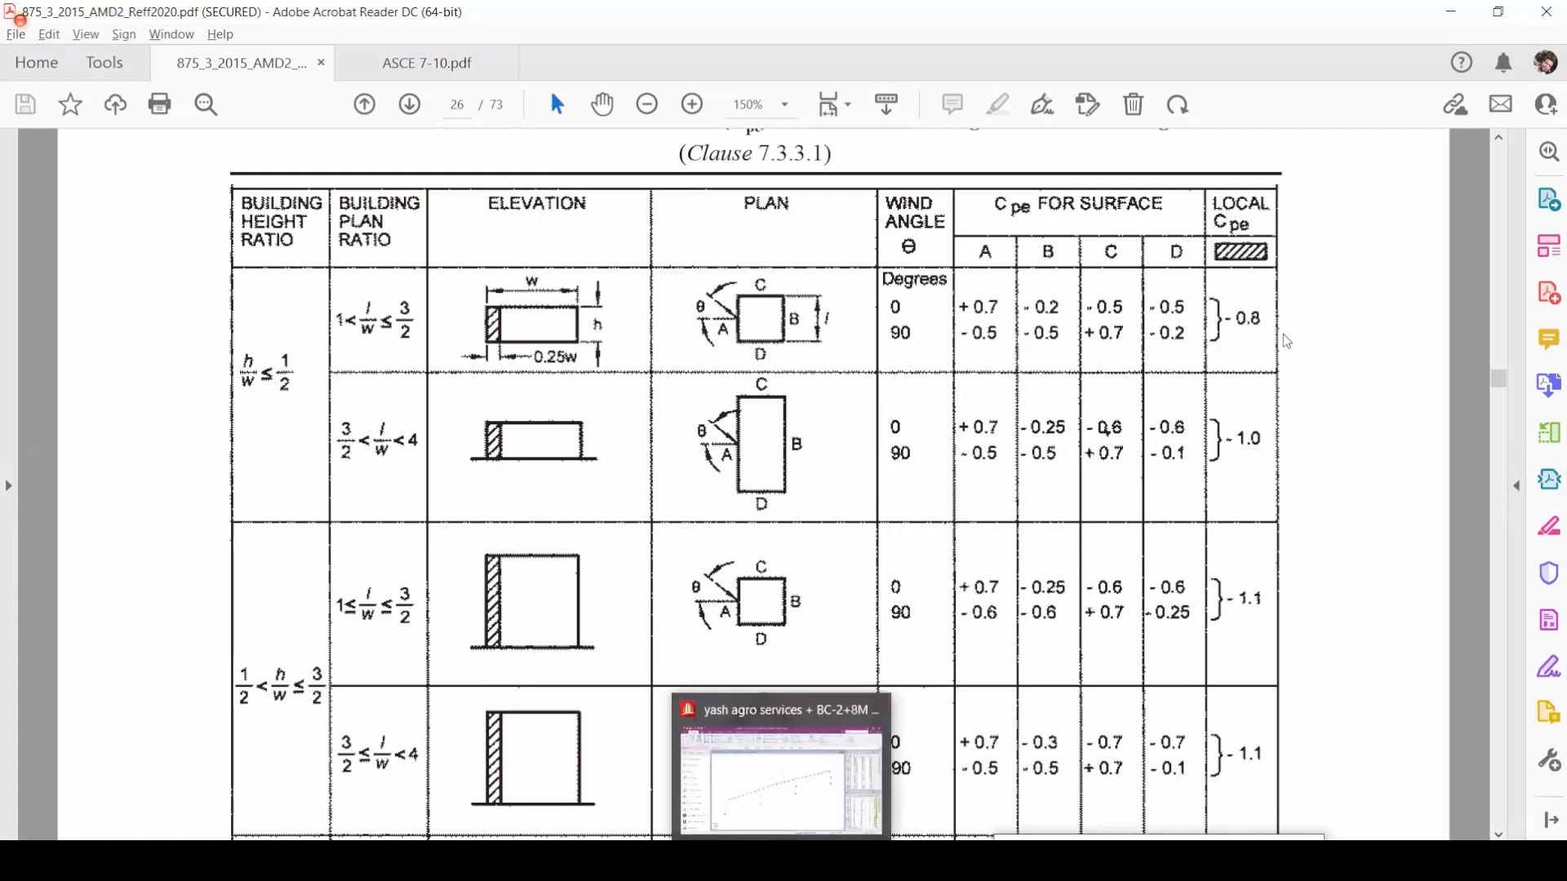
Step: Switch to Excel's Wind Coeff sheet and examine the wind directions on both walls and the interior of the Case-1 frame diagram
key("alt+Tab")
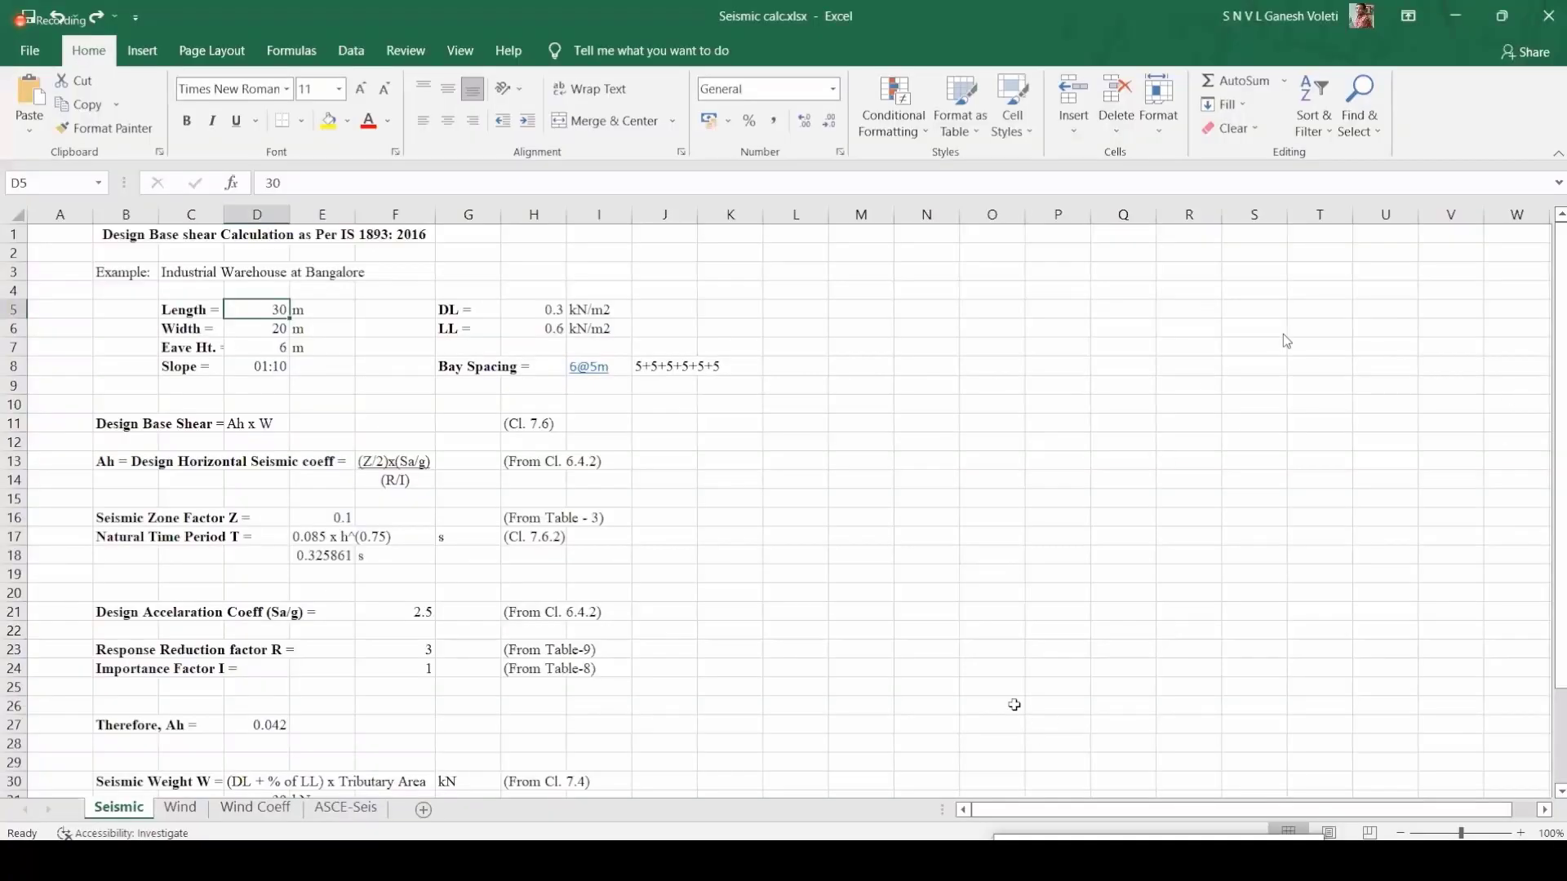
left_click(258, 809)
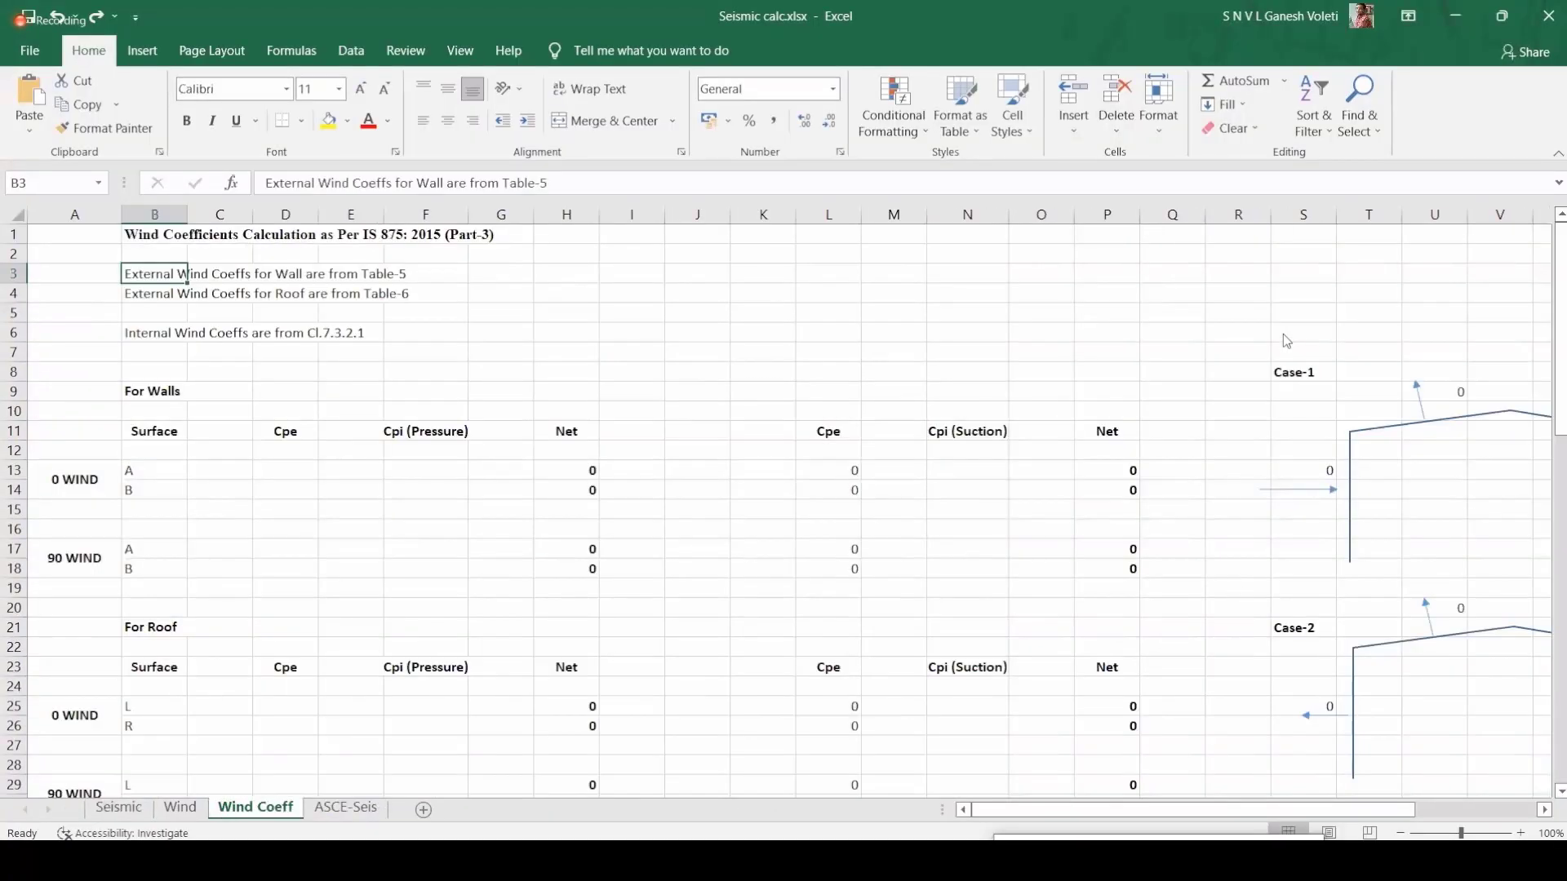
left_click_drag(1098, 812, 1221, 812)
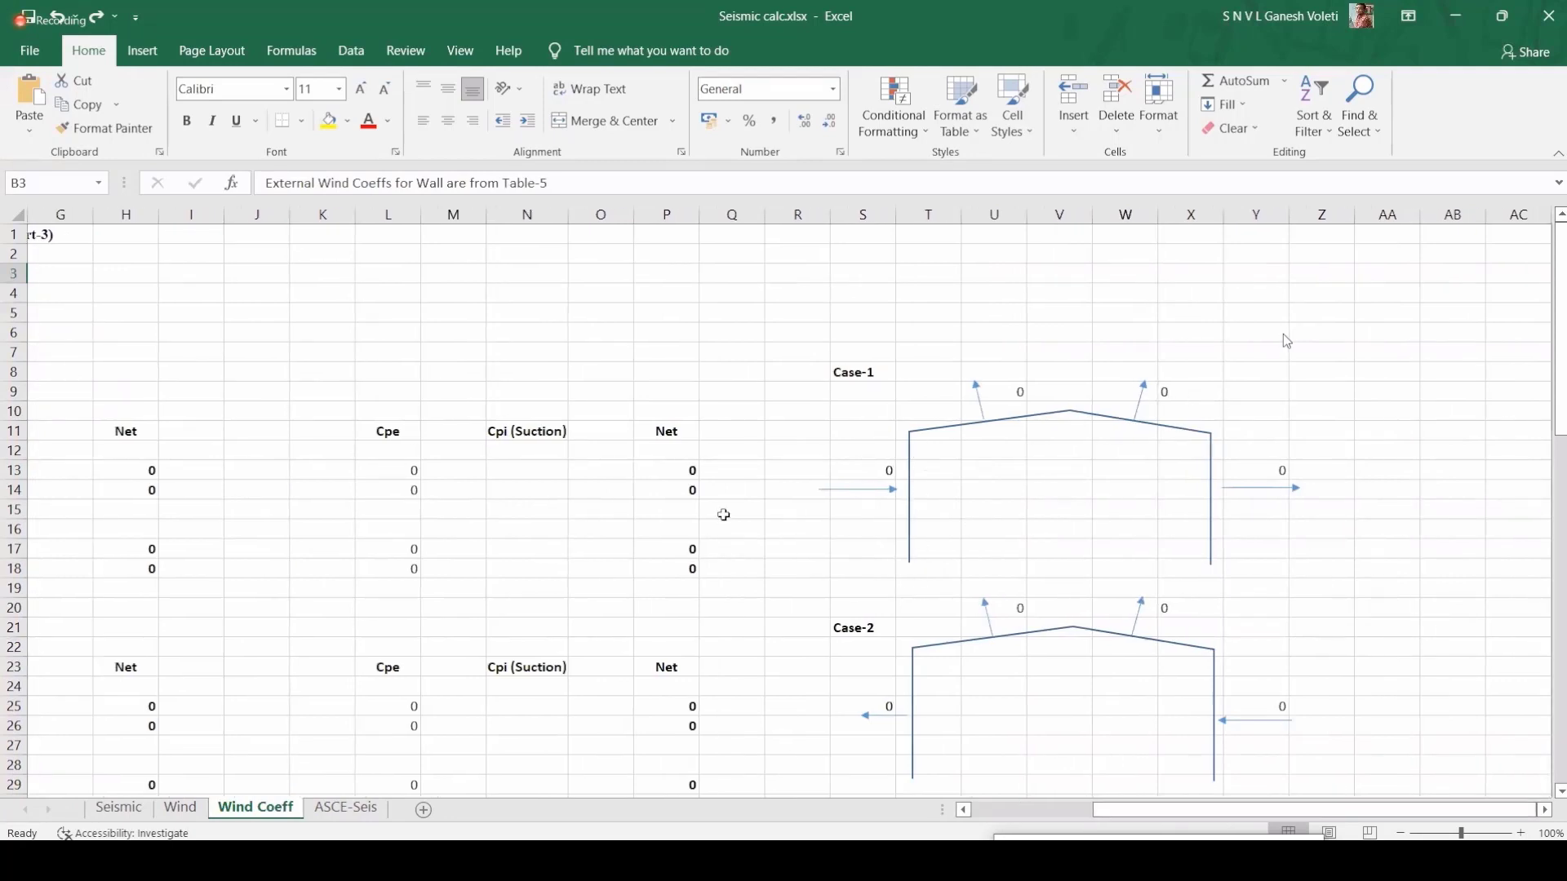
left_click_drag(802, 492, 862, 508)
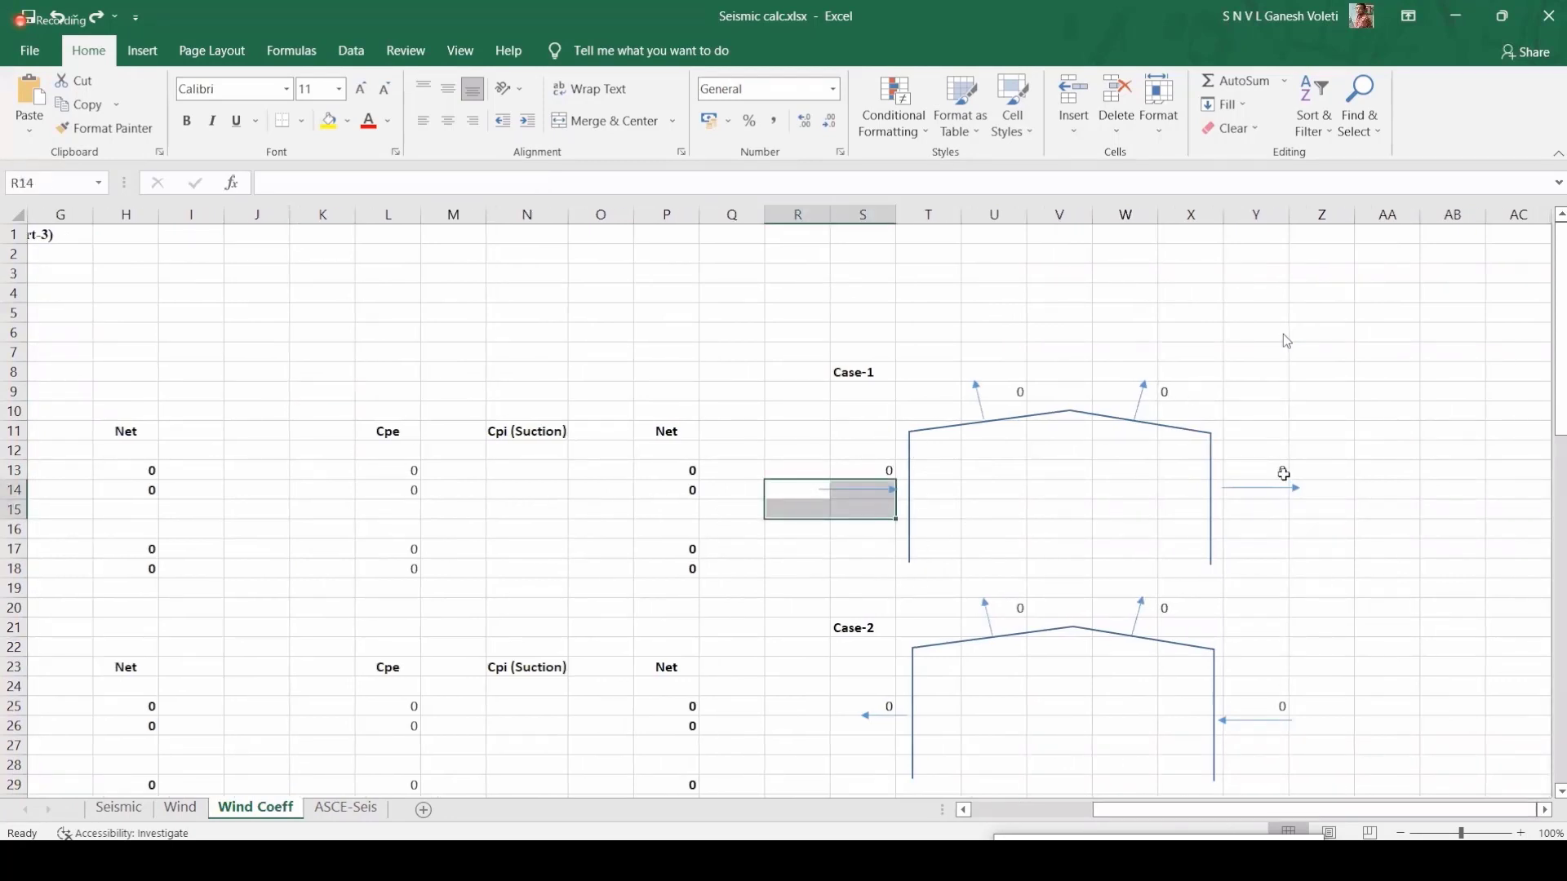
left_click_drag(1260, 472, 1342, 540)
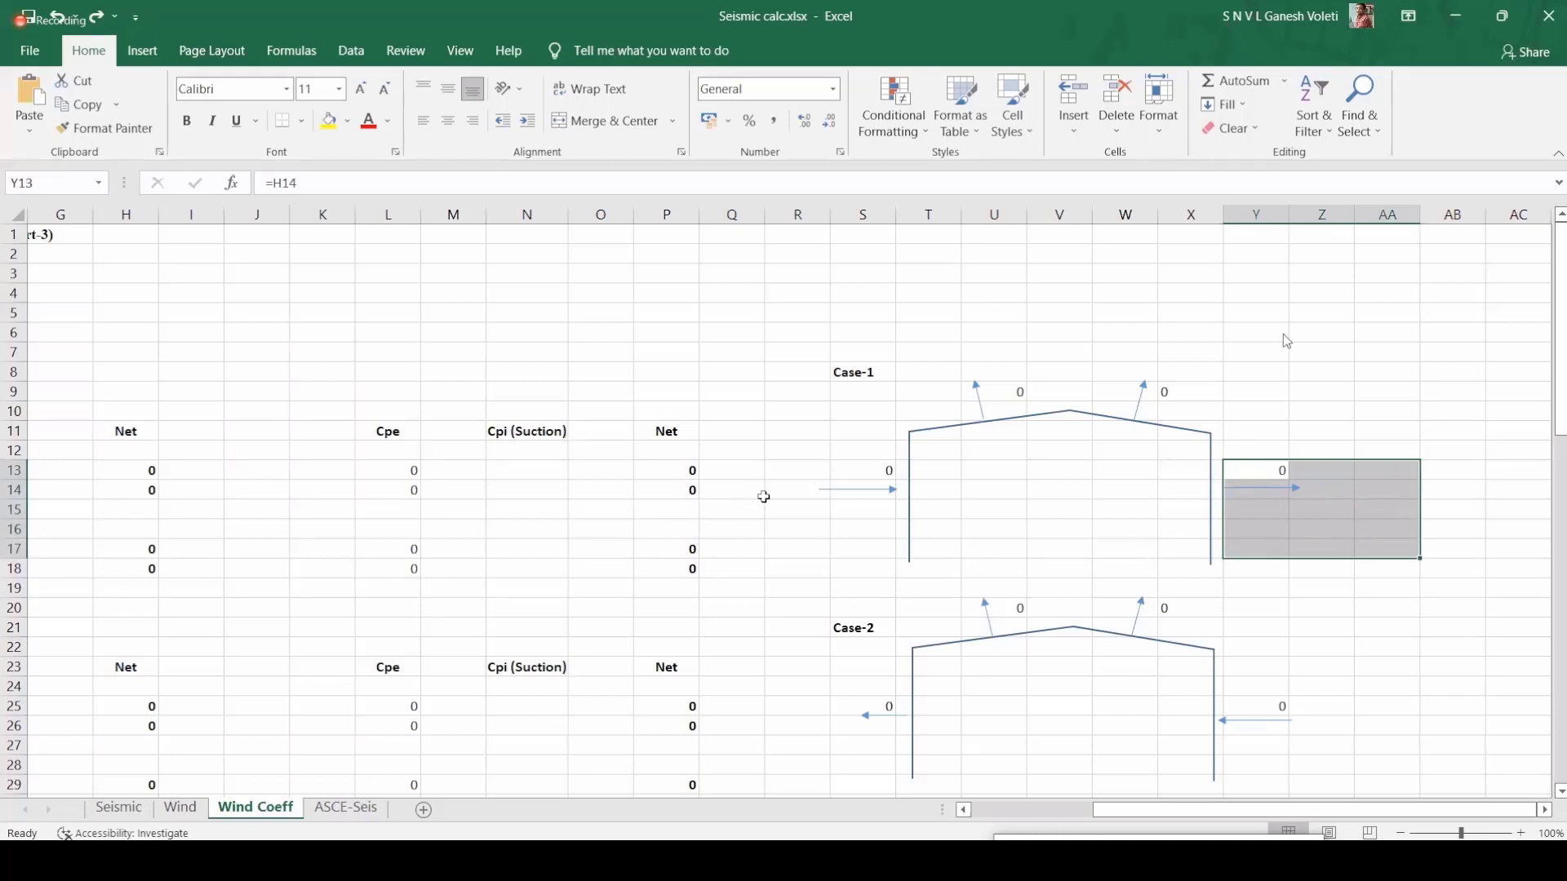
left_click_drag(1052, 490, 1059, 512)
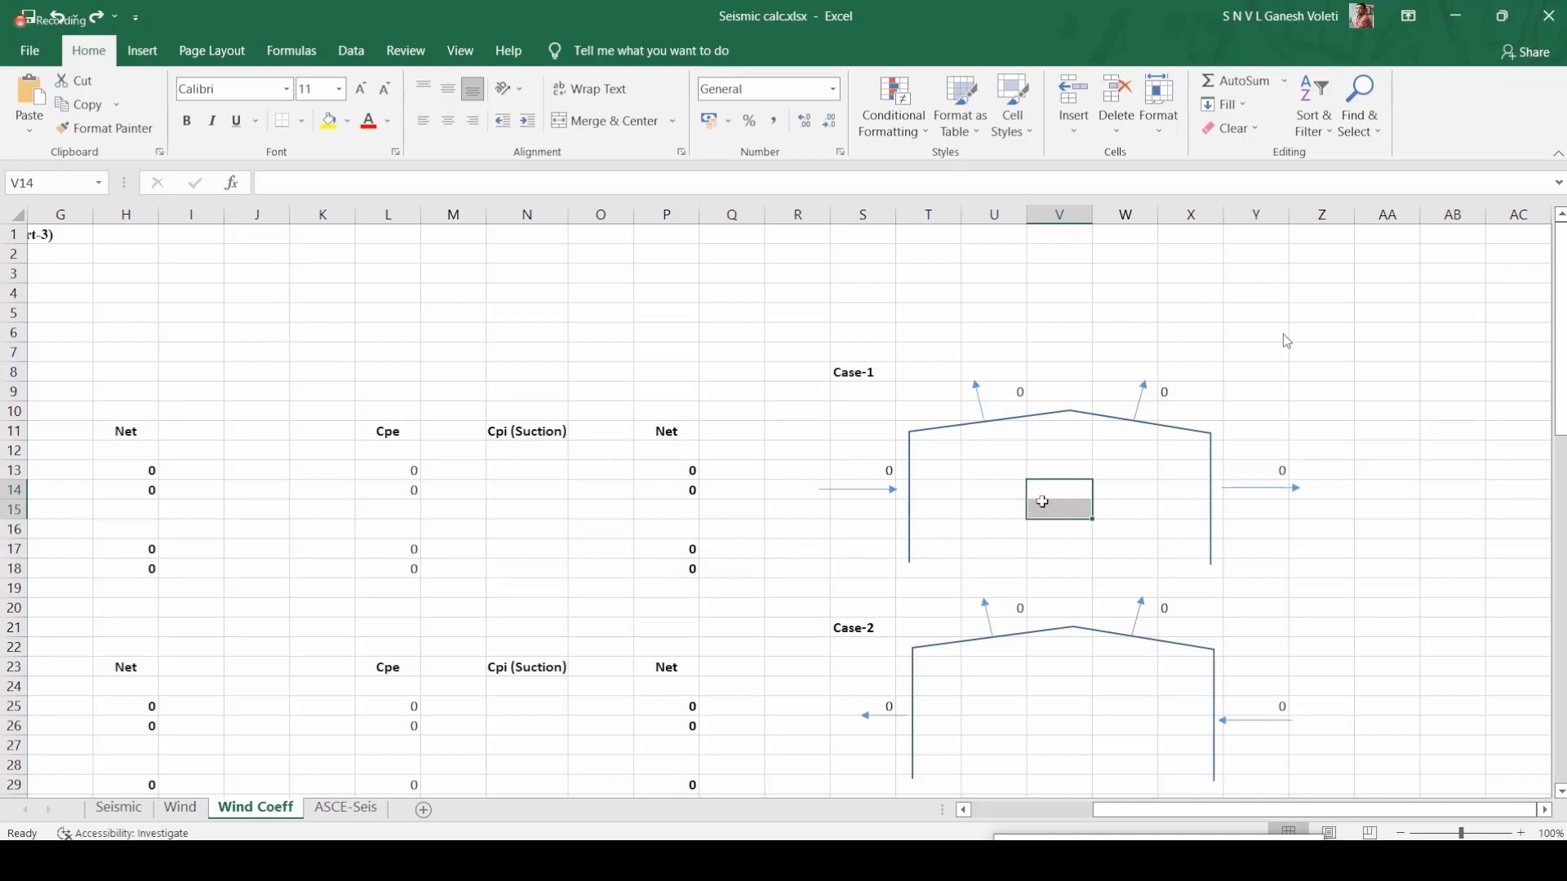
left_click(1038, 455)
left_click(934, 549)
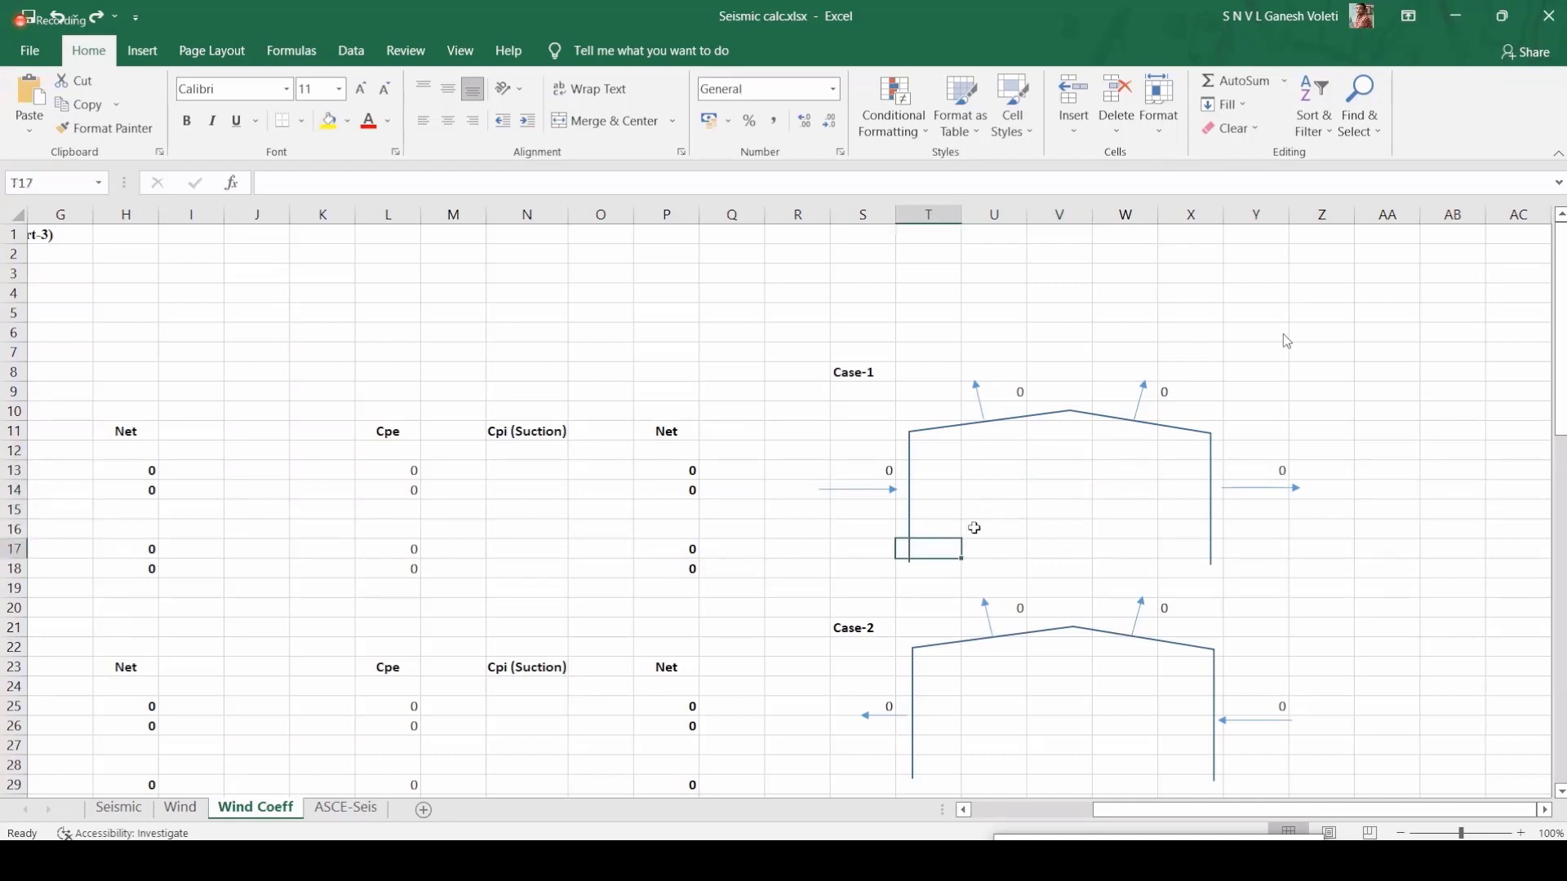
left_click(1051, 466)
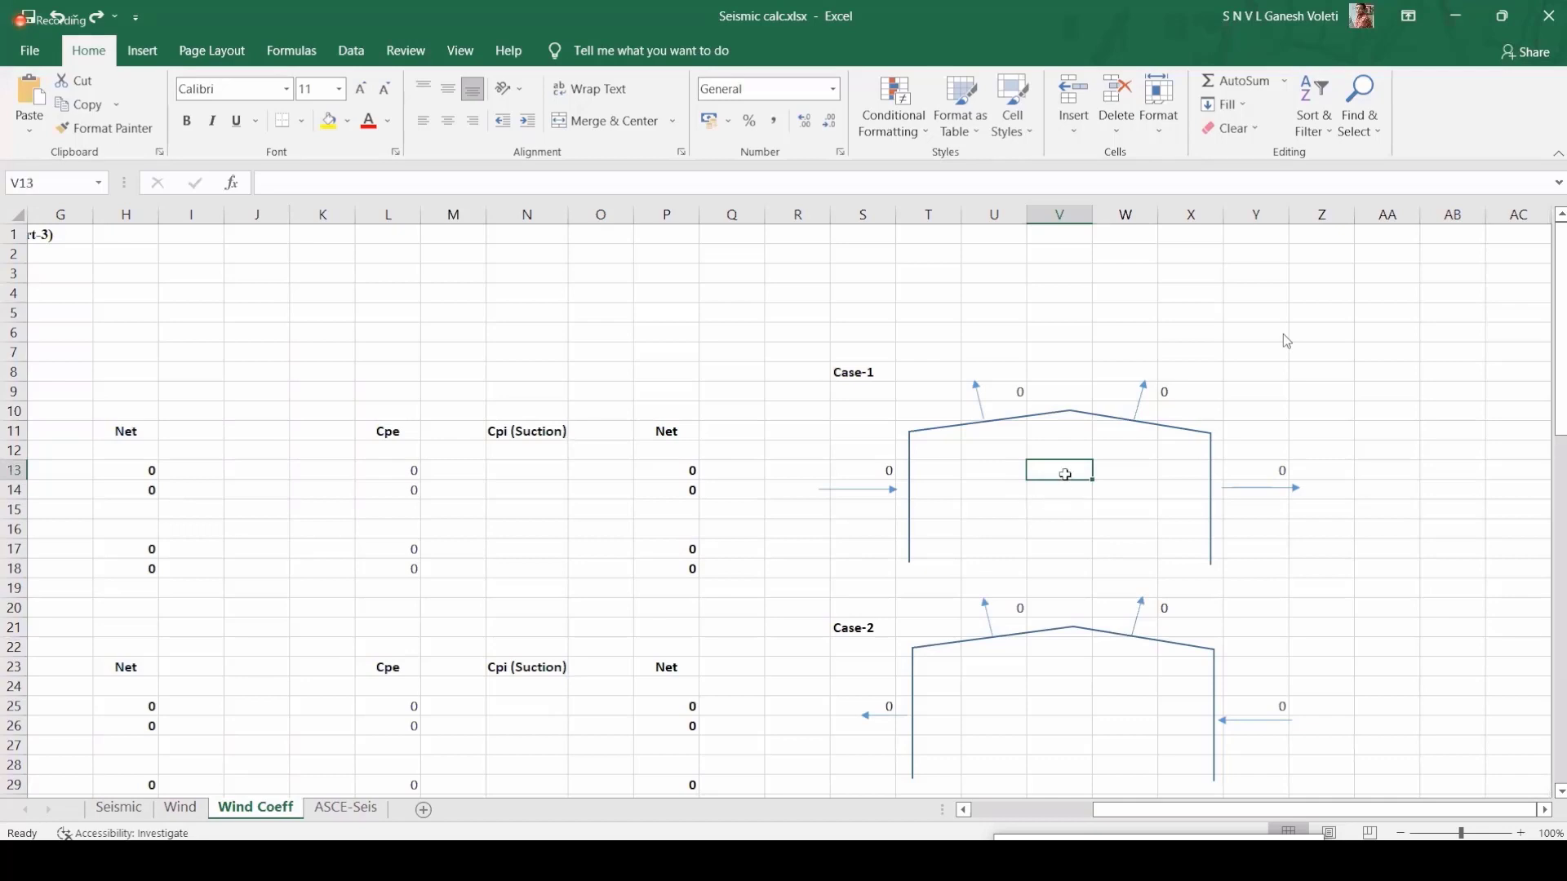
left_click_drag(771, 473, 860, 520)
left_click_drag(1234, 468, 1313, 545)
left_click_drag(994, 495, 1066, 544)
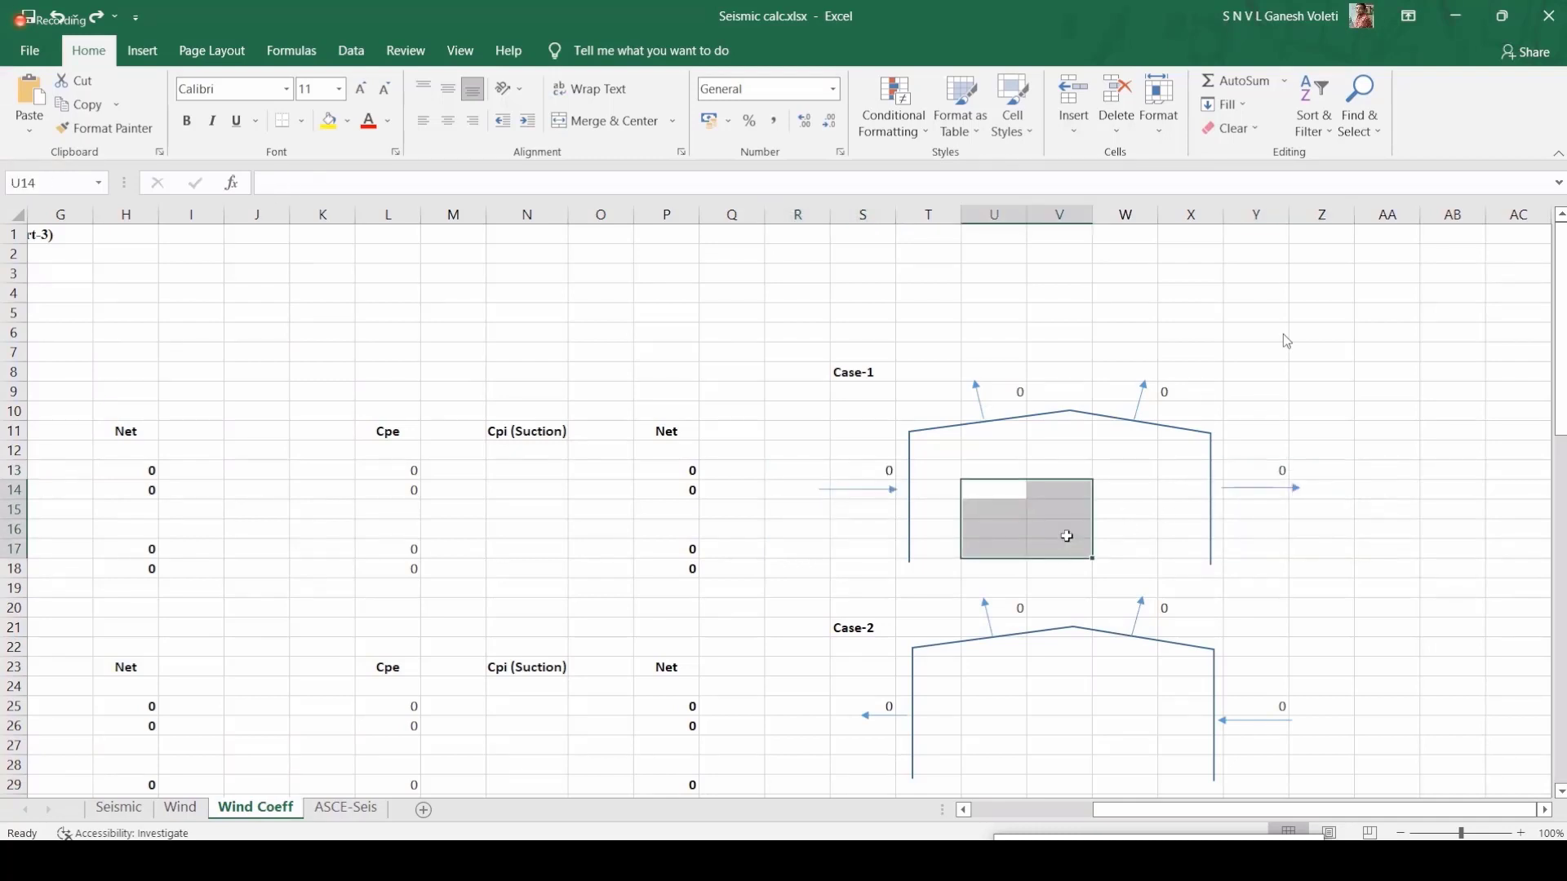